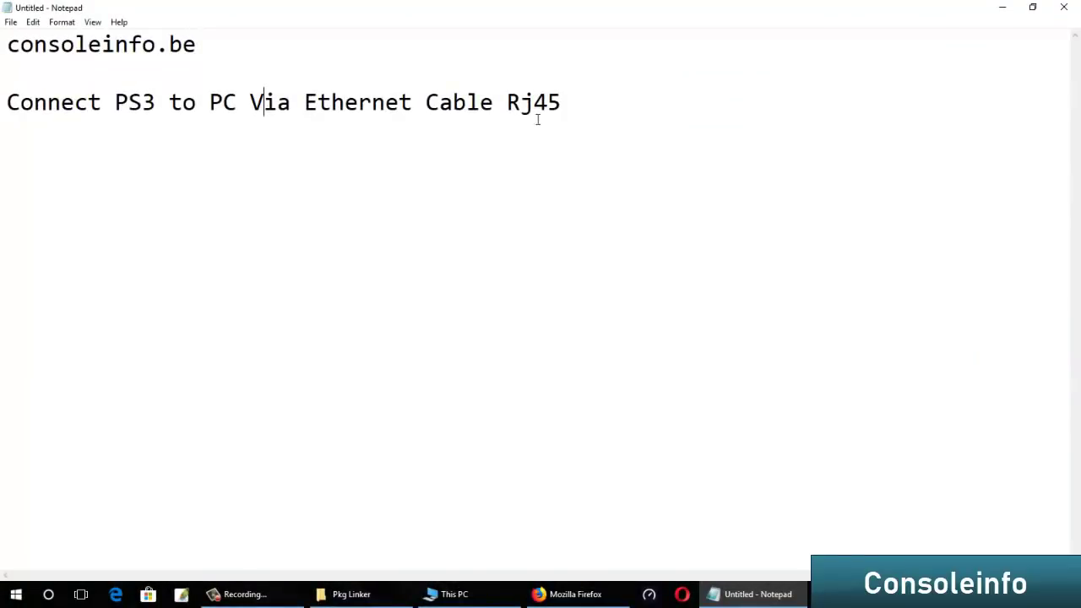
drag(561, 103, 3, 100)
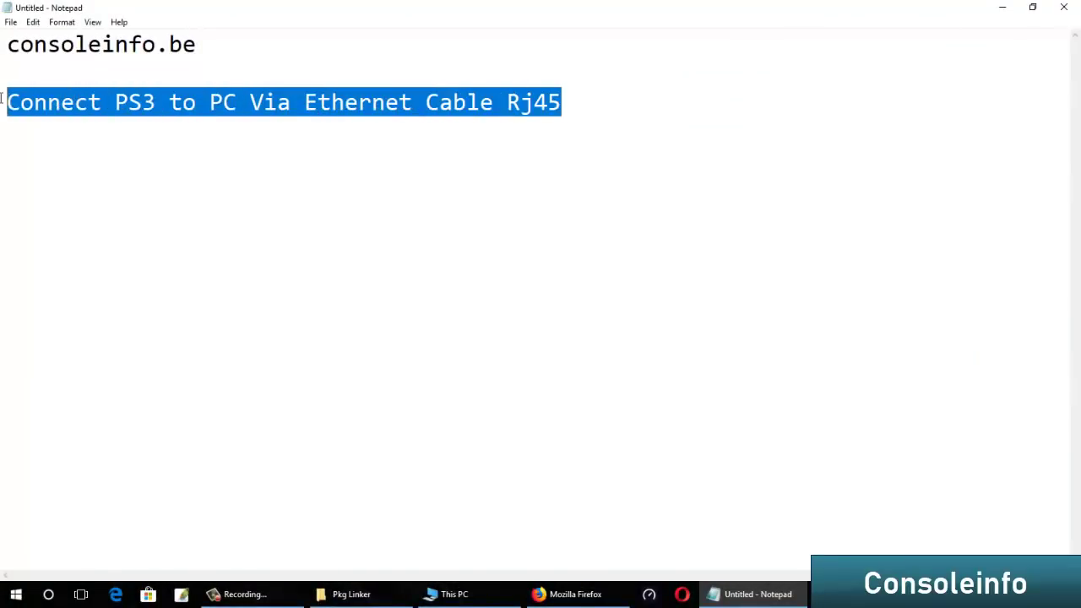
click(47, 103)
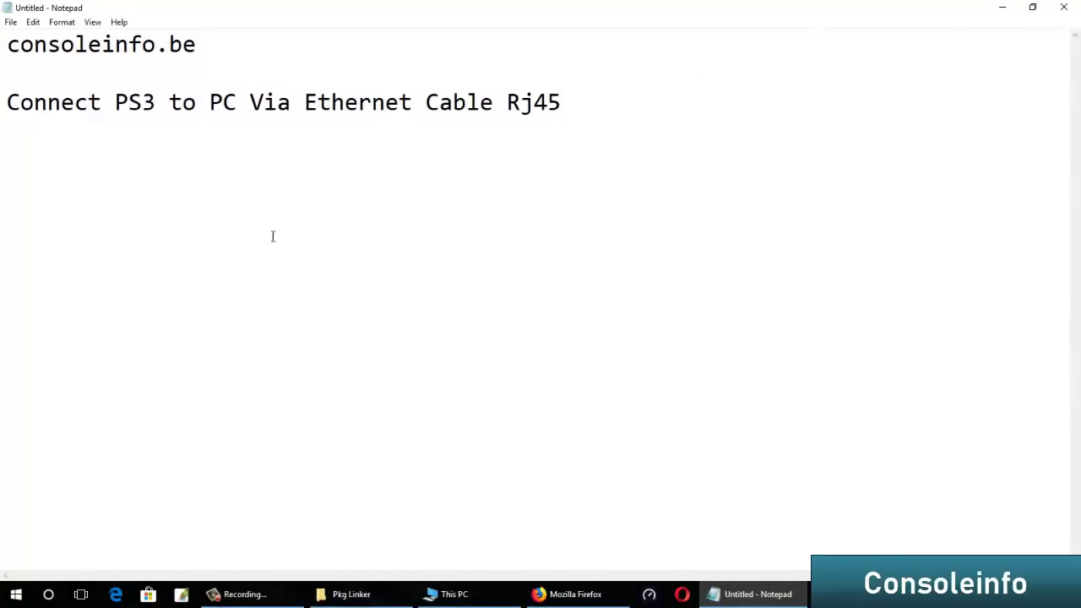
- Open the adapter options from the Wi-Fi page of Windows Settings, maximize the Network Connections window and check the Ethernet 1 adapter
click(16, 594)
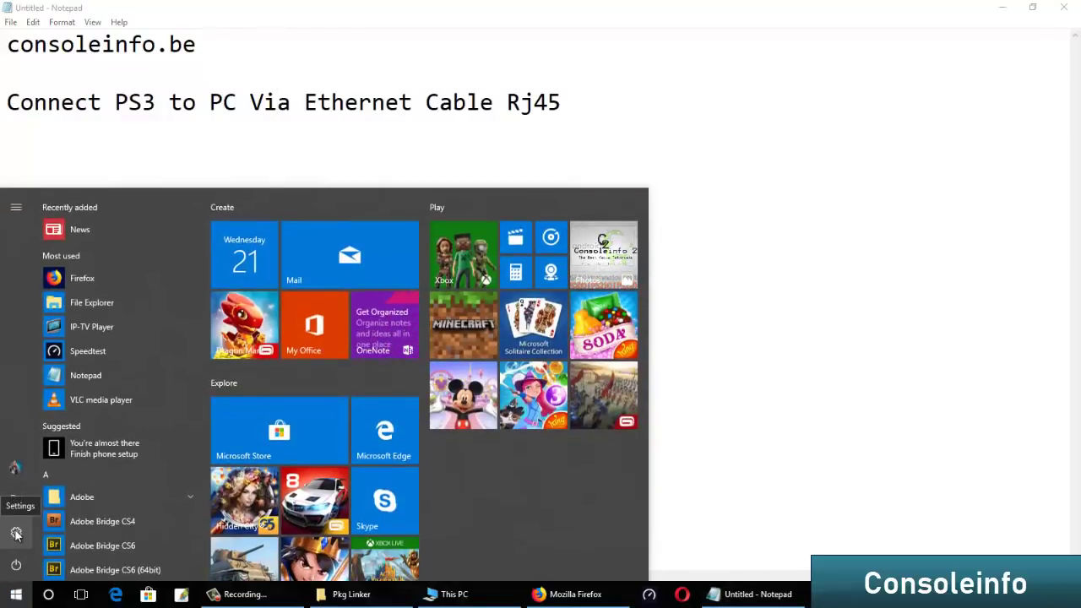
click(15, 532)
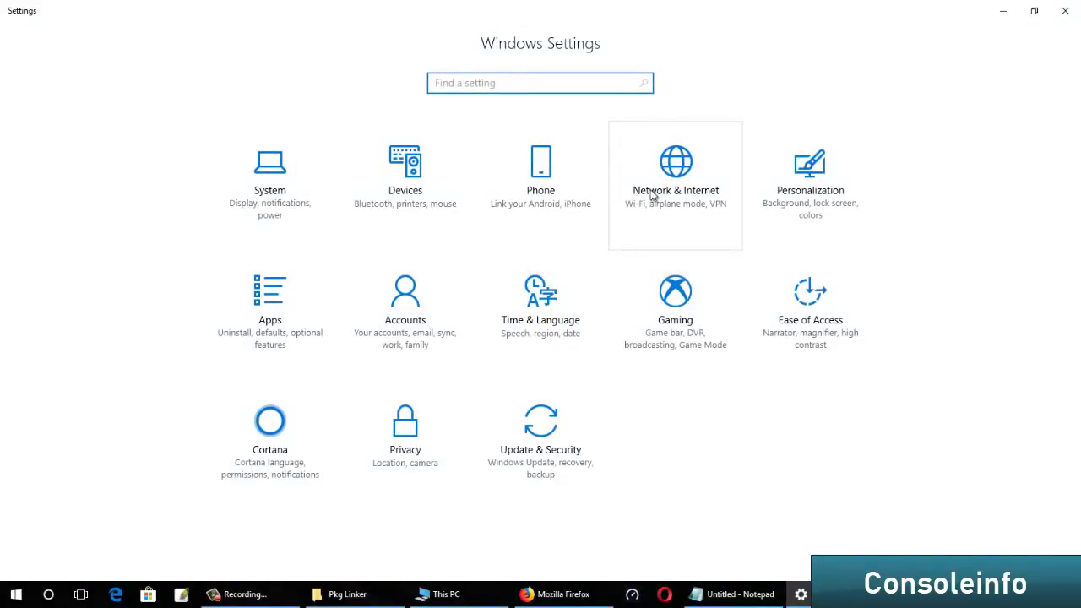
click(690, 192)
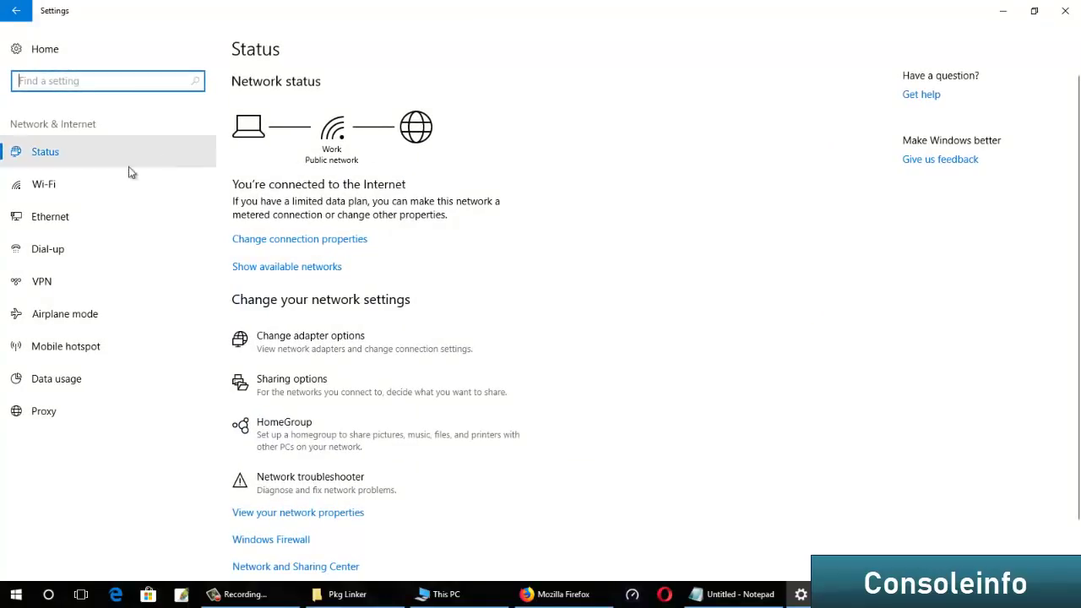
click(65, 196)
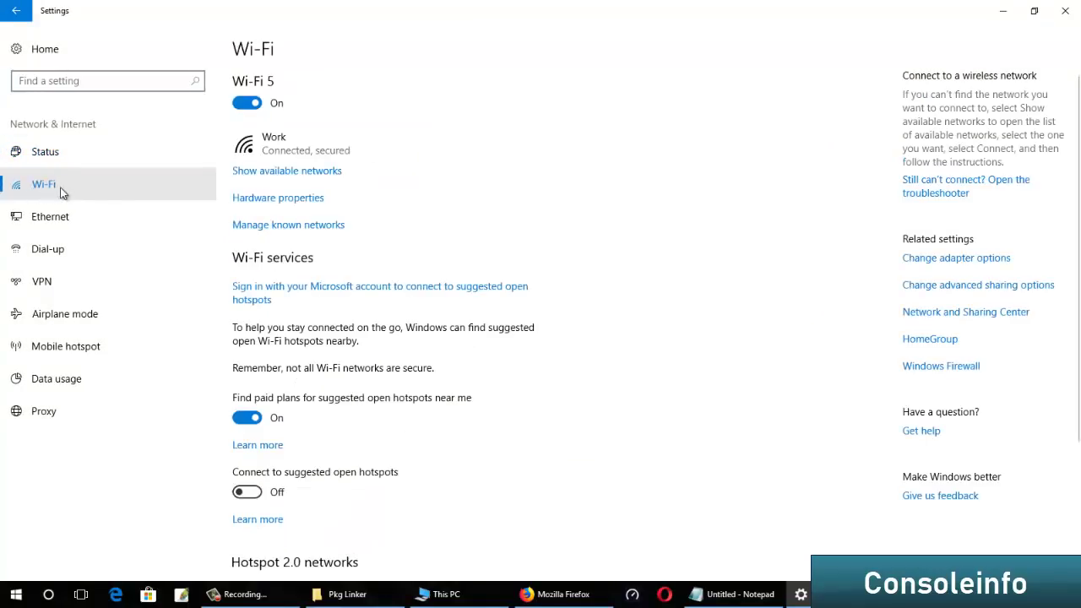
click(951, 259)
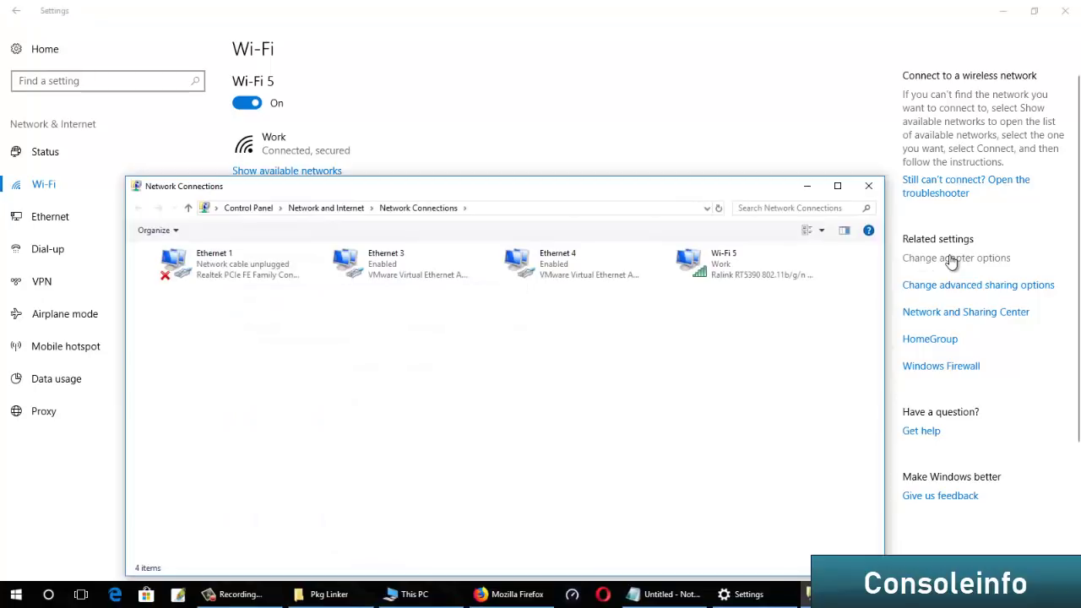
click(837, 186)
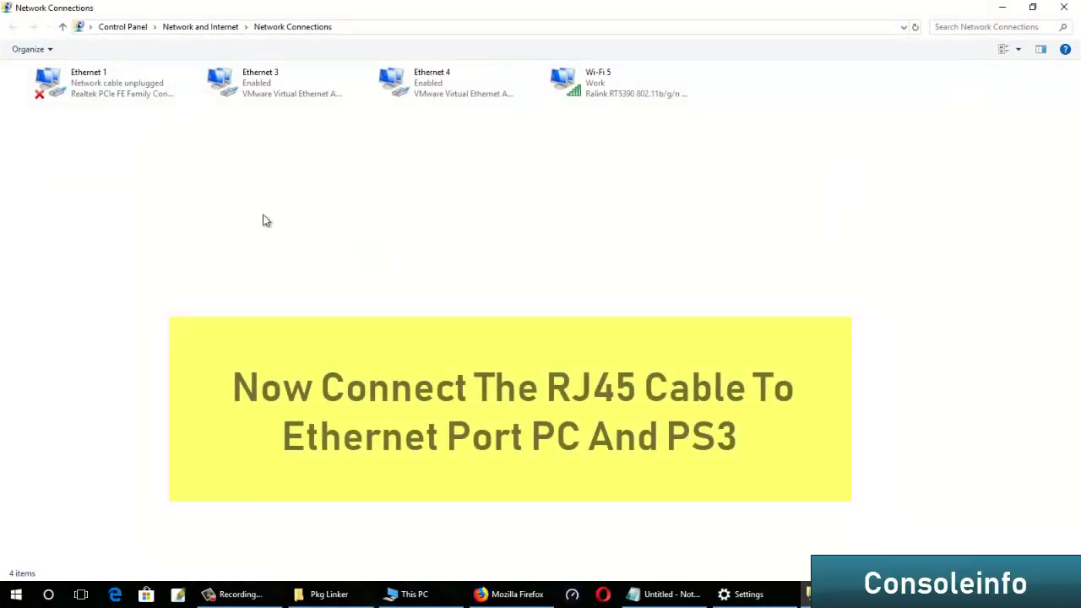
click(106, 96)
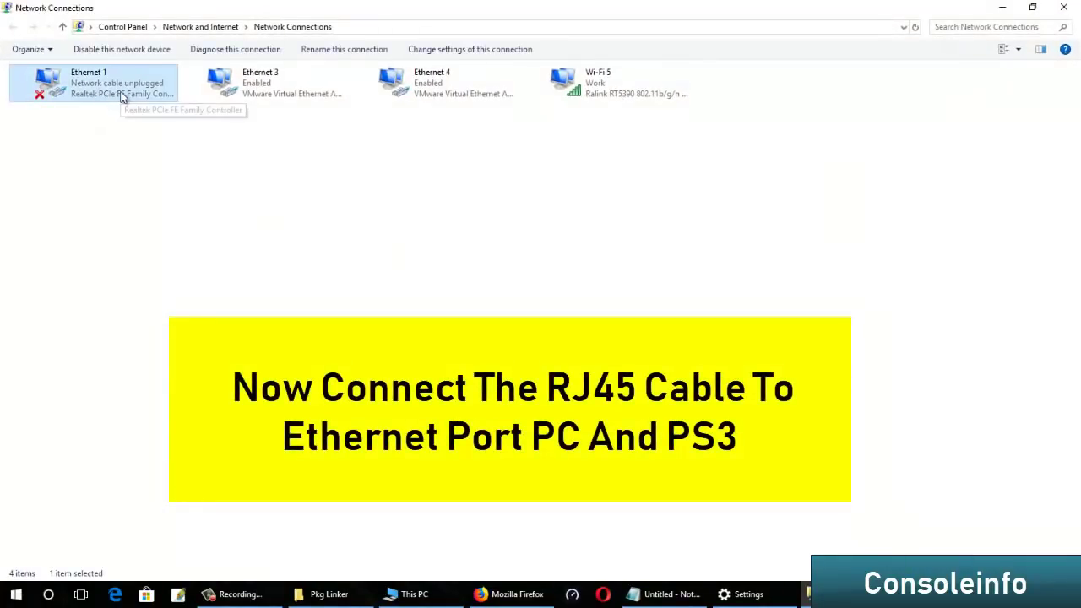
click(122, 163)
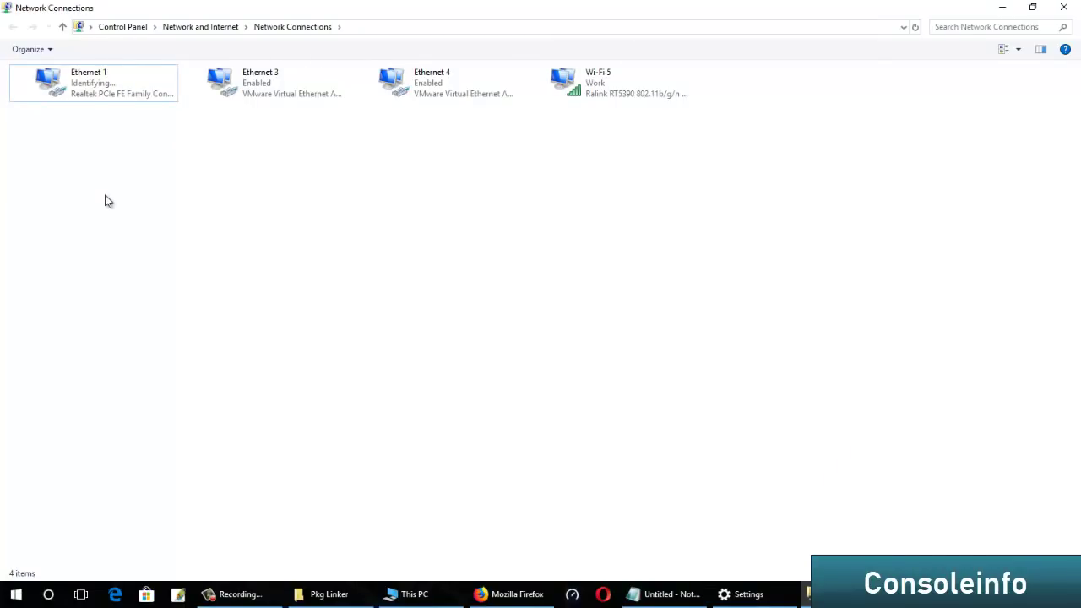
- Share the Wi-Fi 5 internet connection with other network users, using Ethernet 1 as the home networking connection
click(558, 84)
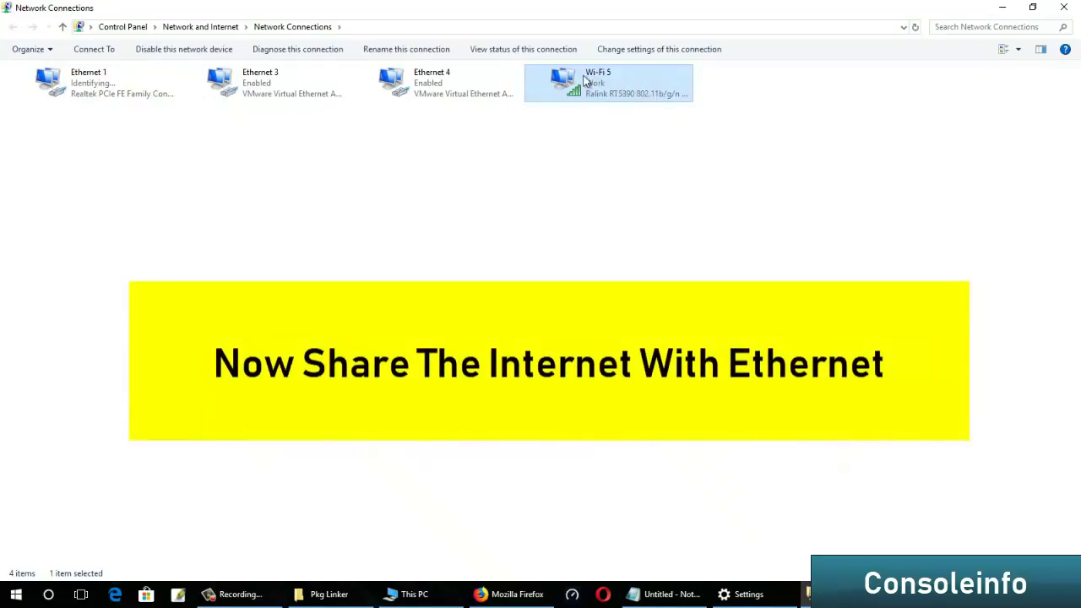
right_click(583, 80)
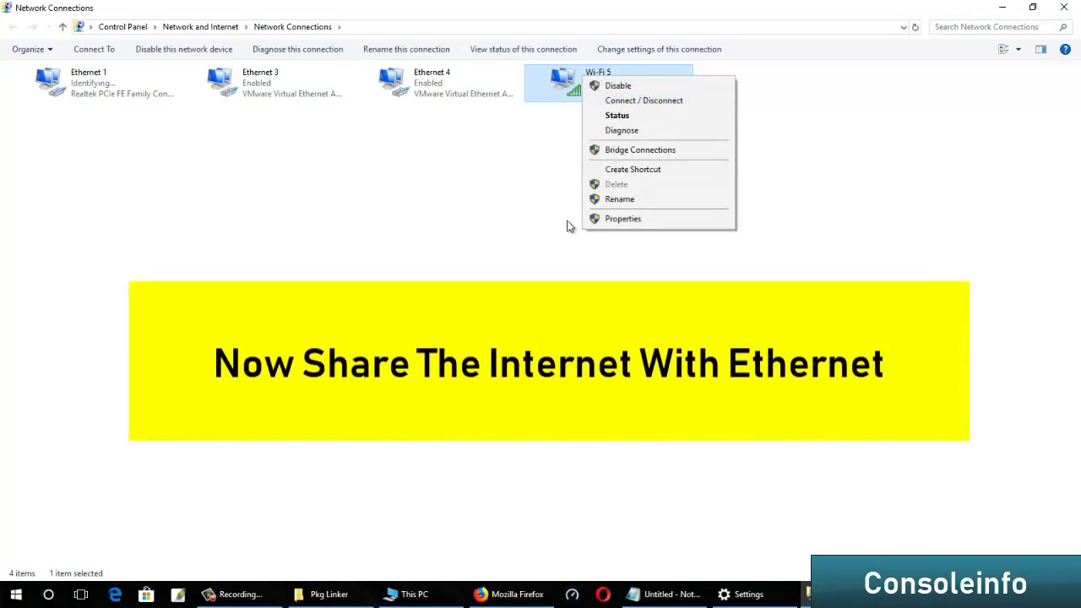
click(623, 219)
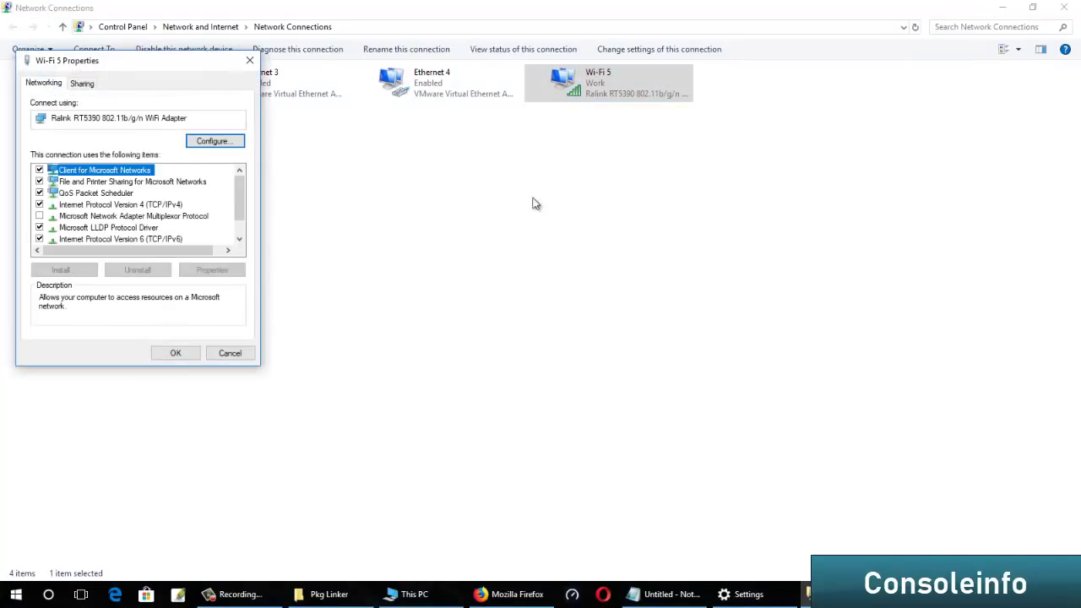
drag(188, 66, 505, 130)
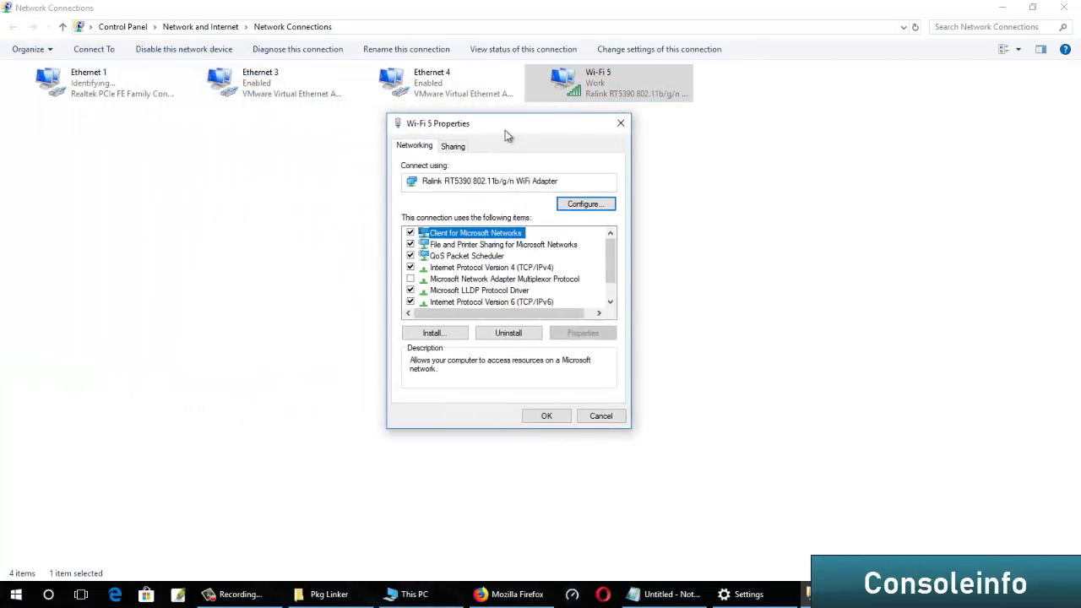
click(455, 149)
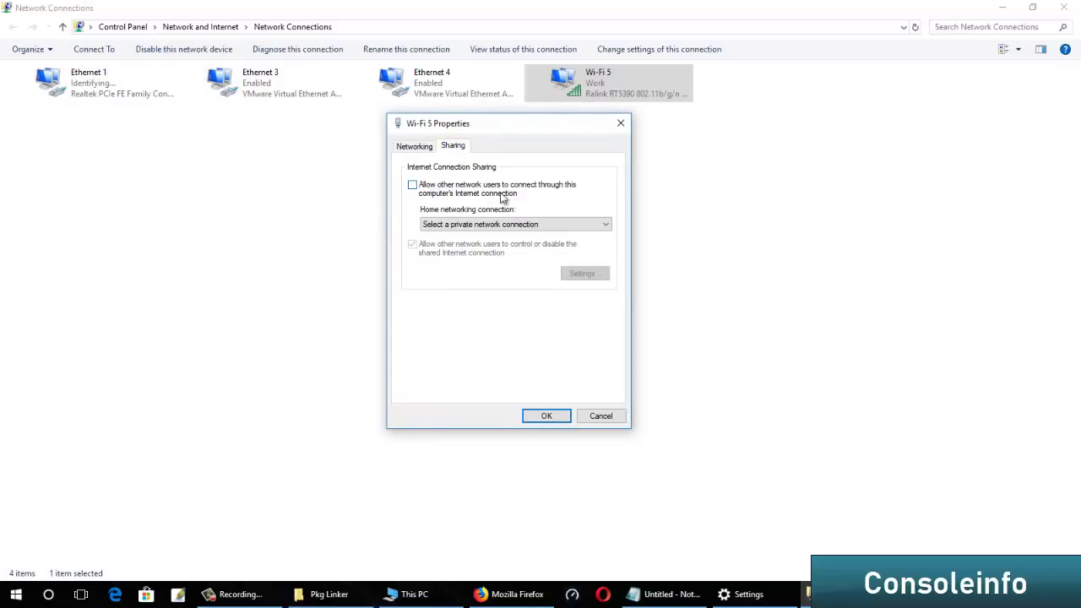
click(416, 186)
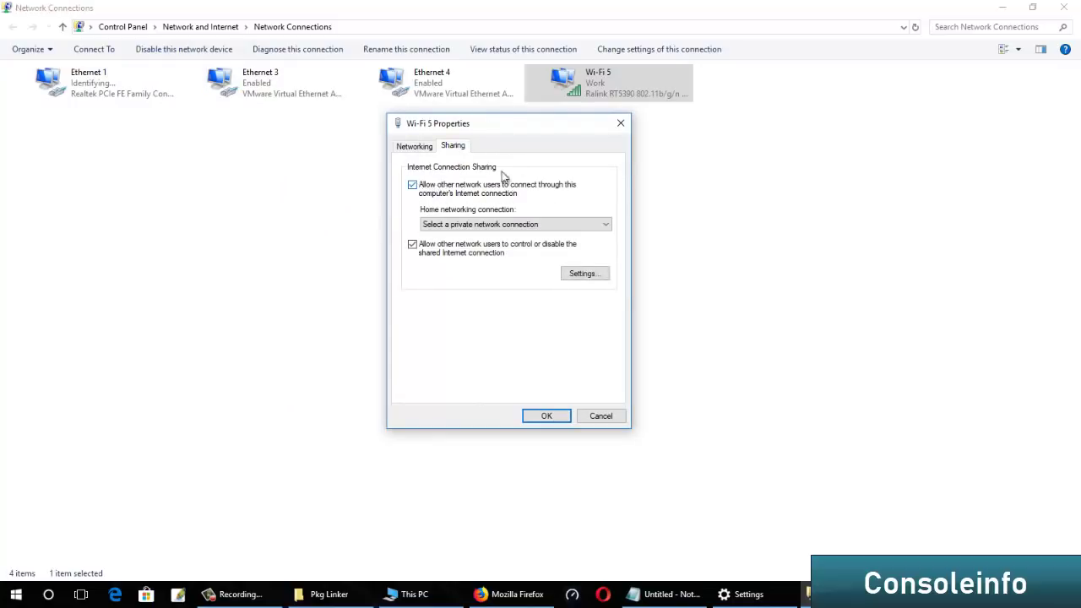
click(603, 225)
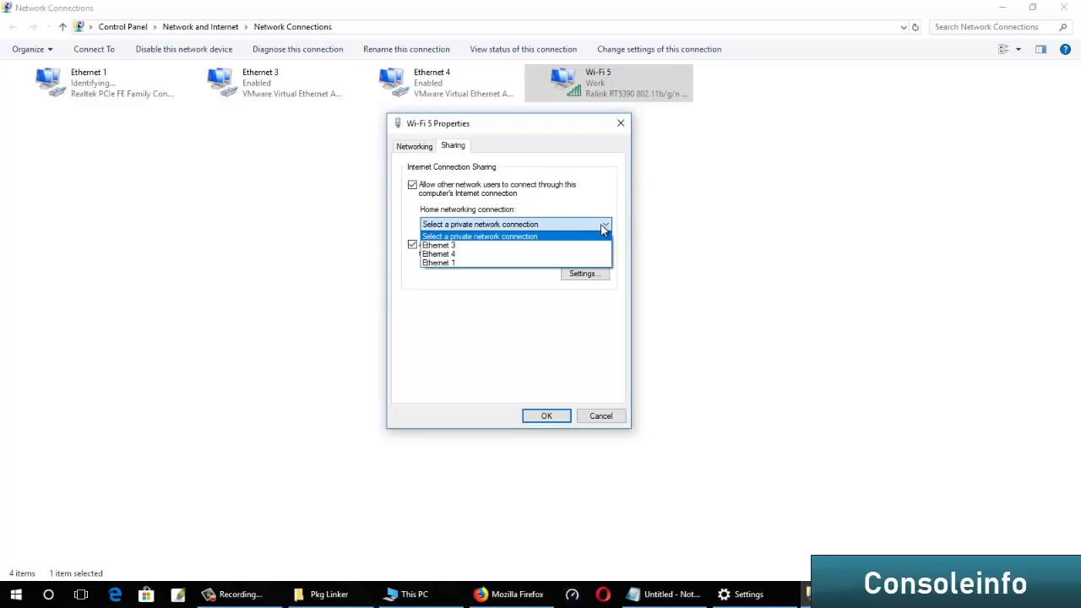
click(435, 263)
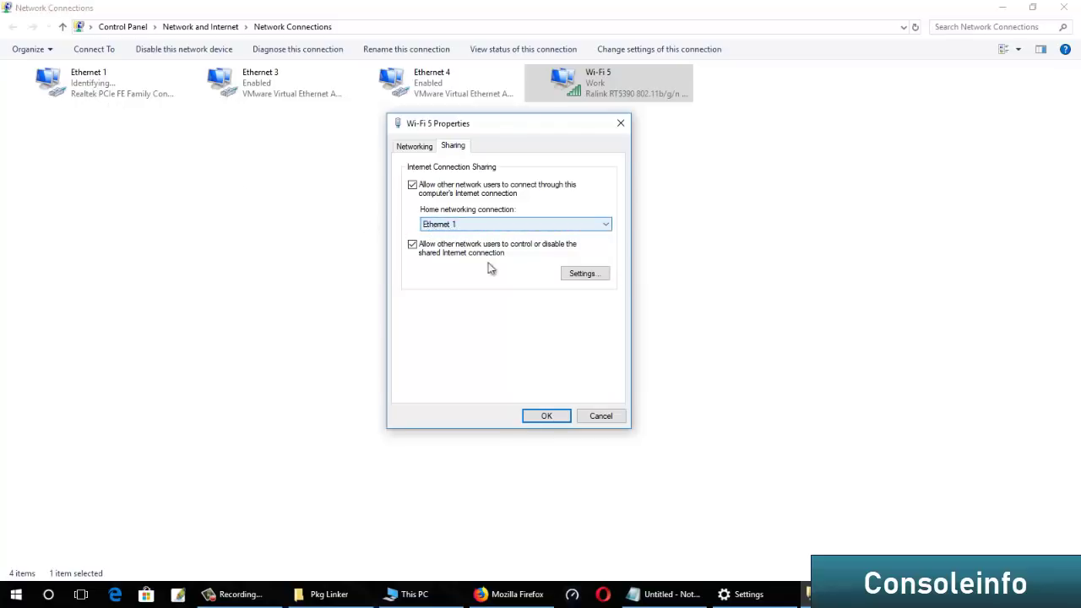
click(543, 417)
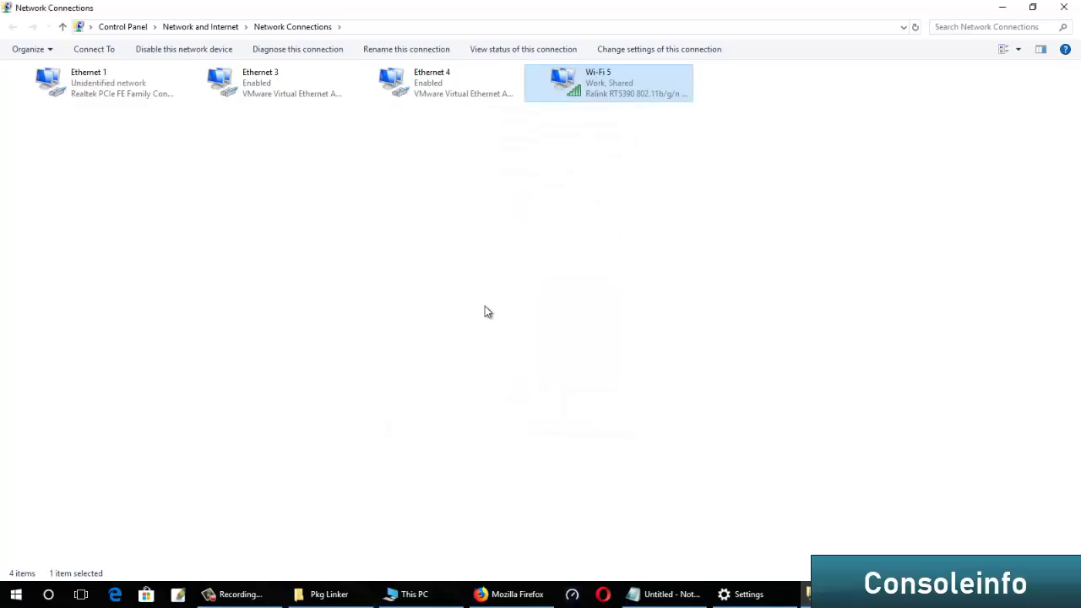
- Look up the IPv4 address in the connection details of the Ethernet 1 adapter
right_click(106, 81)
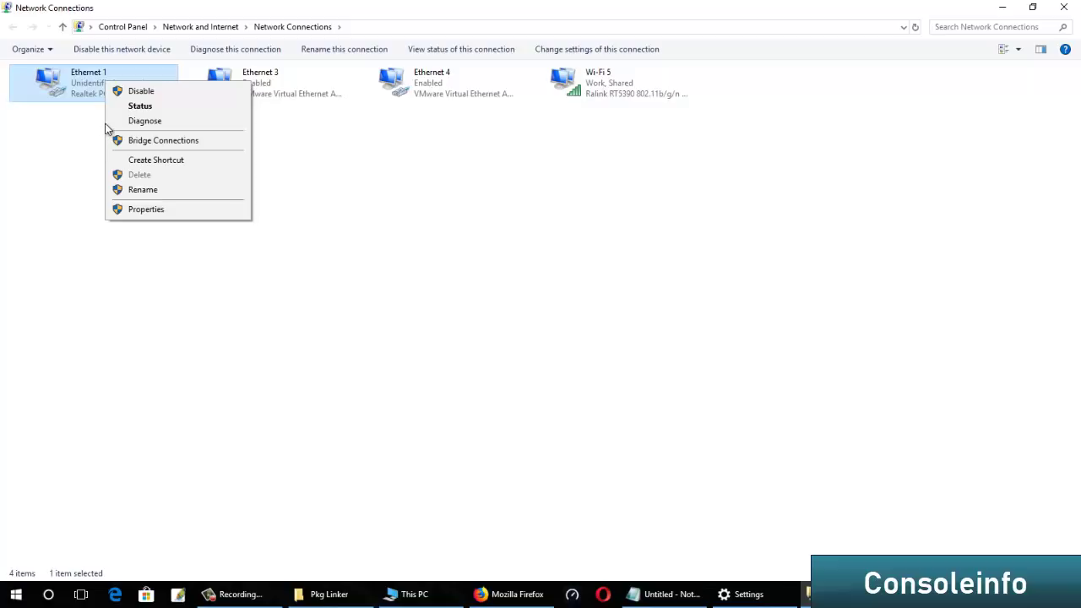
click(142, 108)
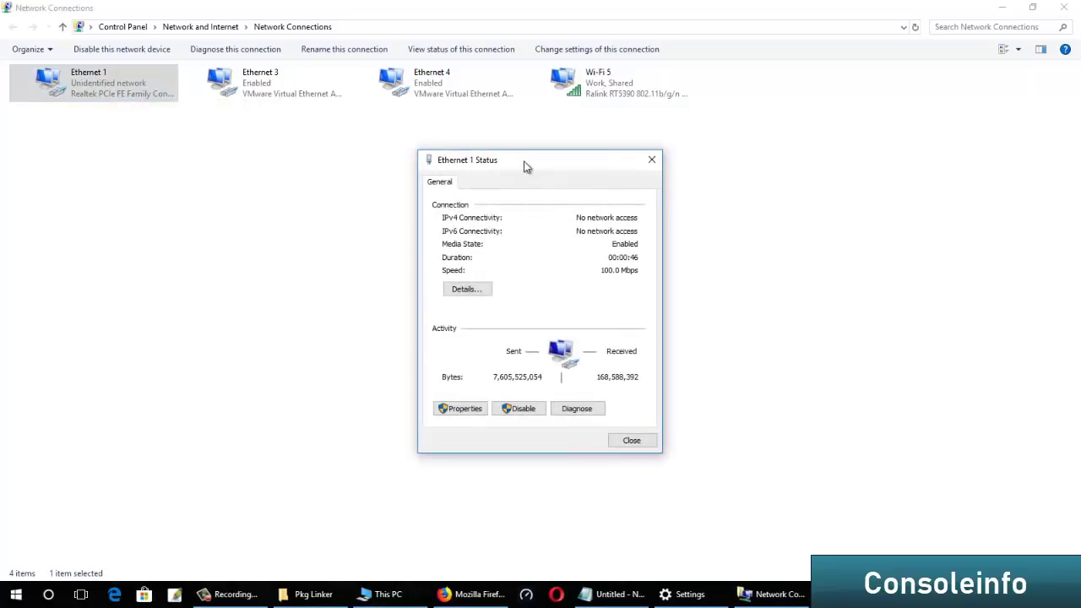
drag(526, 163, 217, 132)
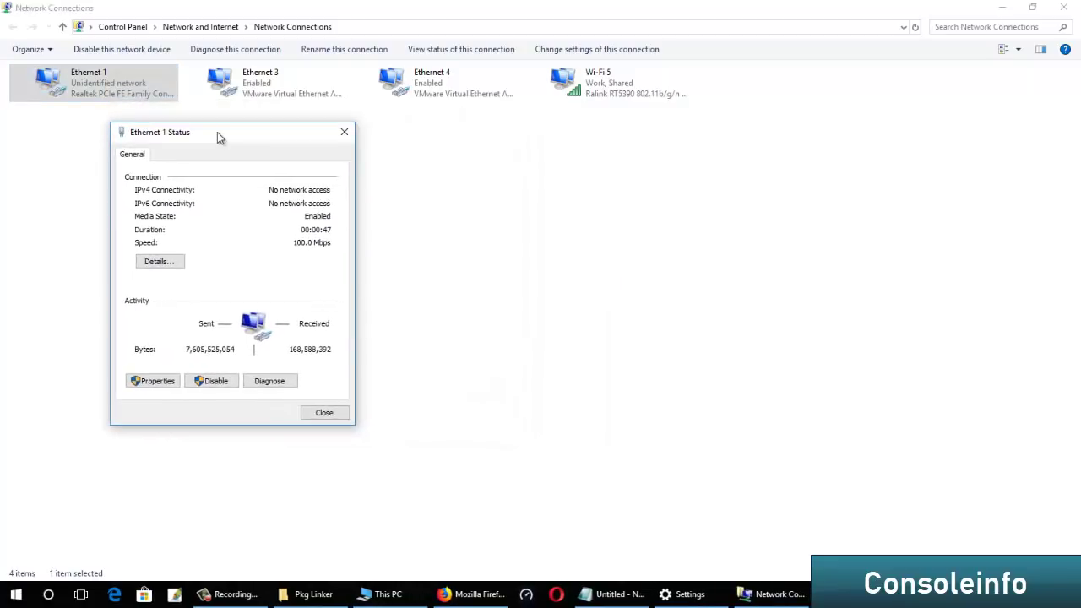
click(160, 263)
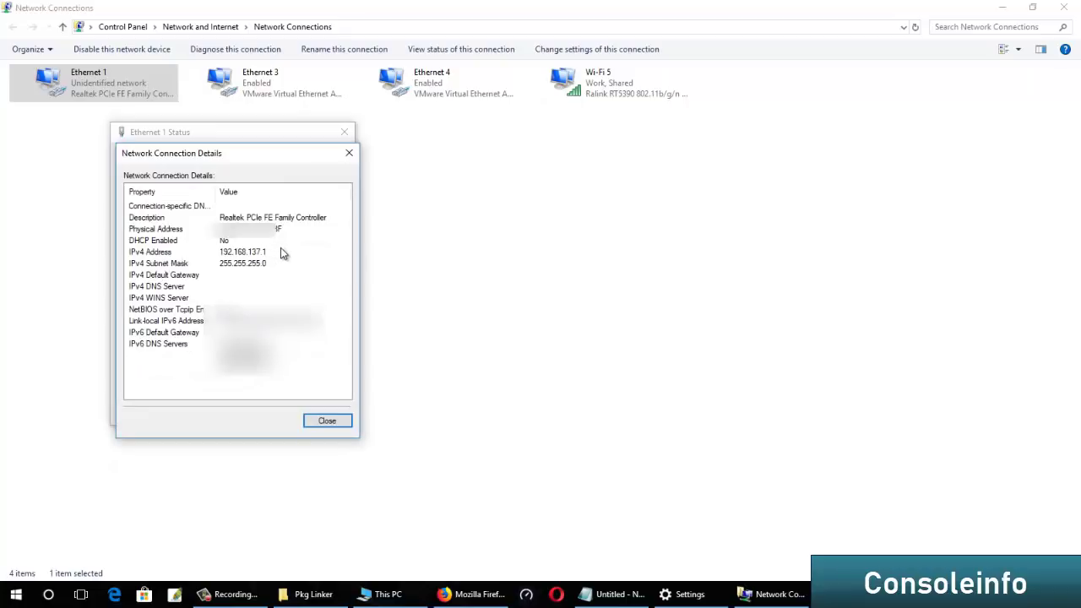
click(268, 254)
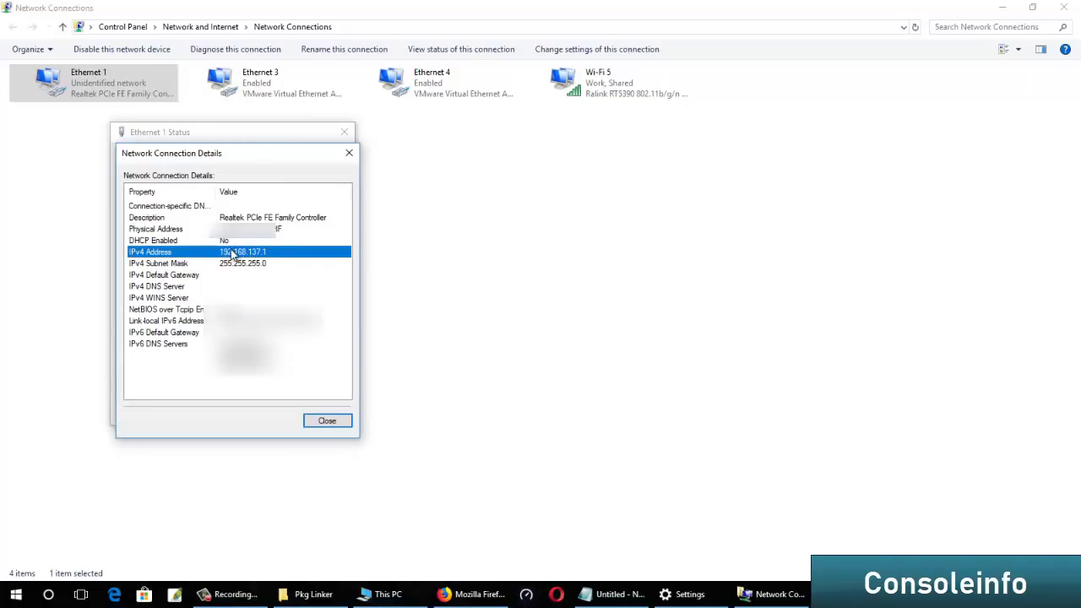
click(349, 153)
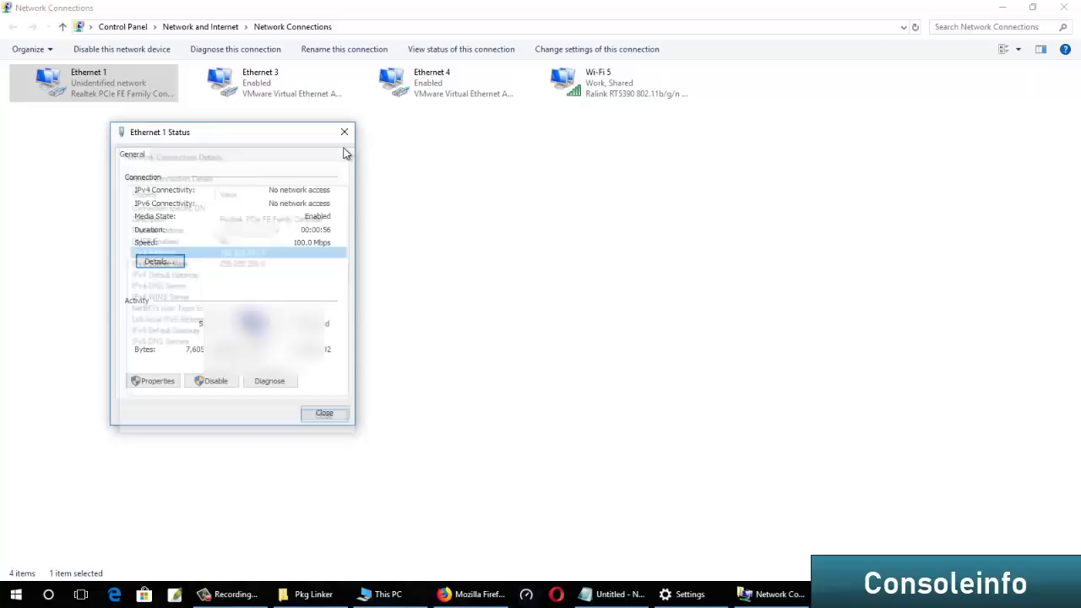
click(346, 134)
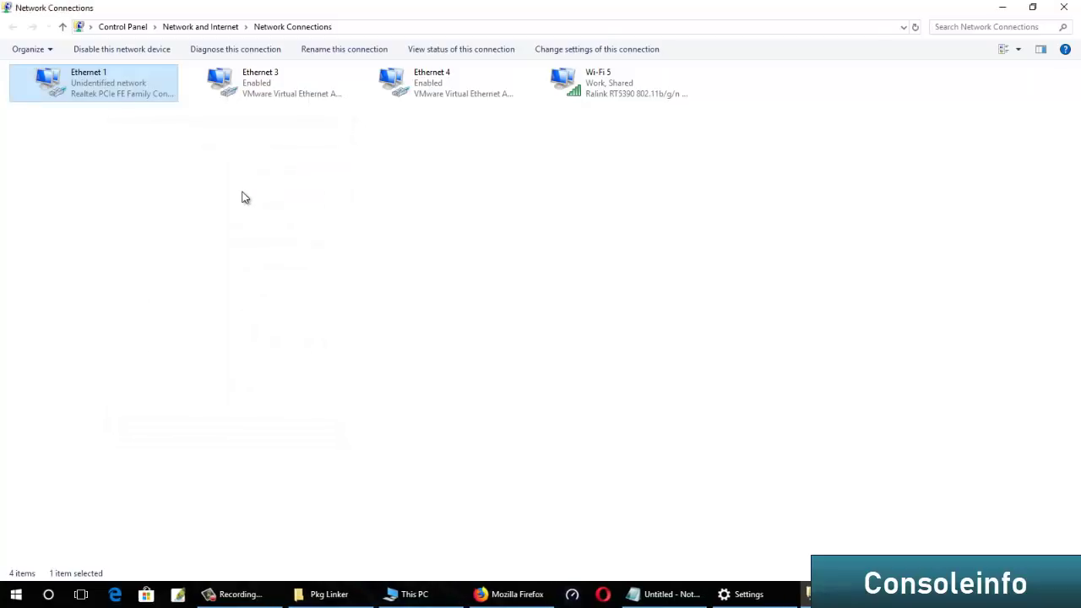
- Run the PKG Linker application from the Pkg Linker folder and agree to export its files and start serving packages
click(338, 600)
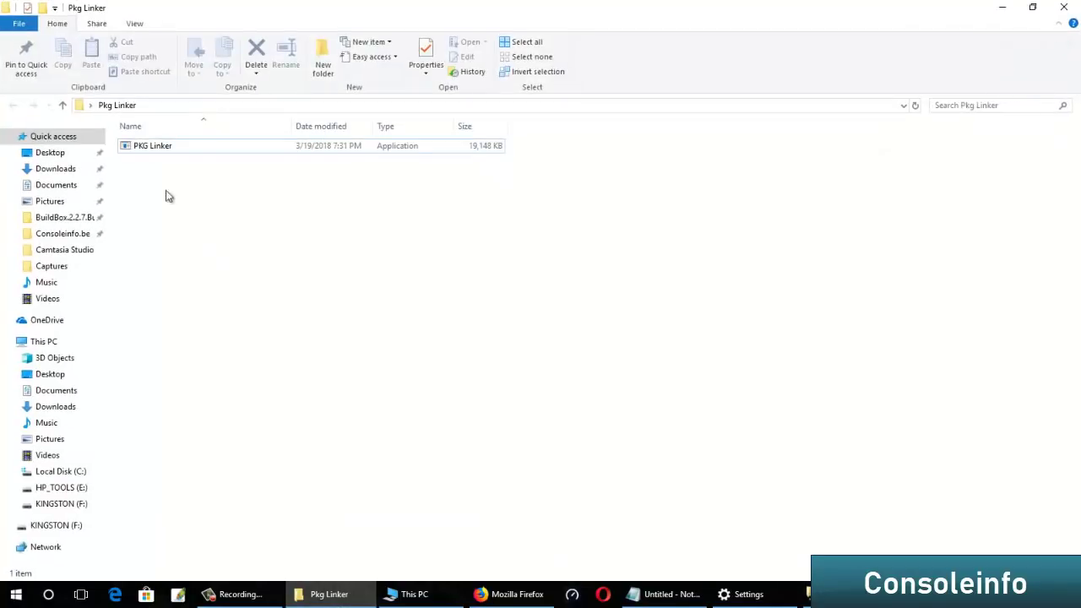
click(142, 150)
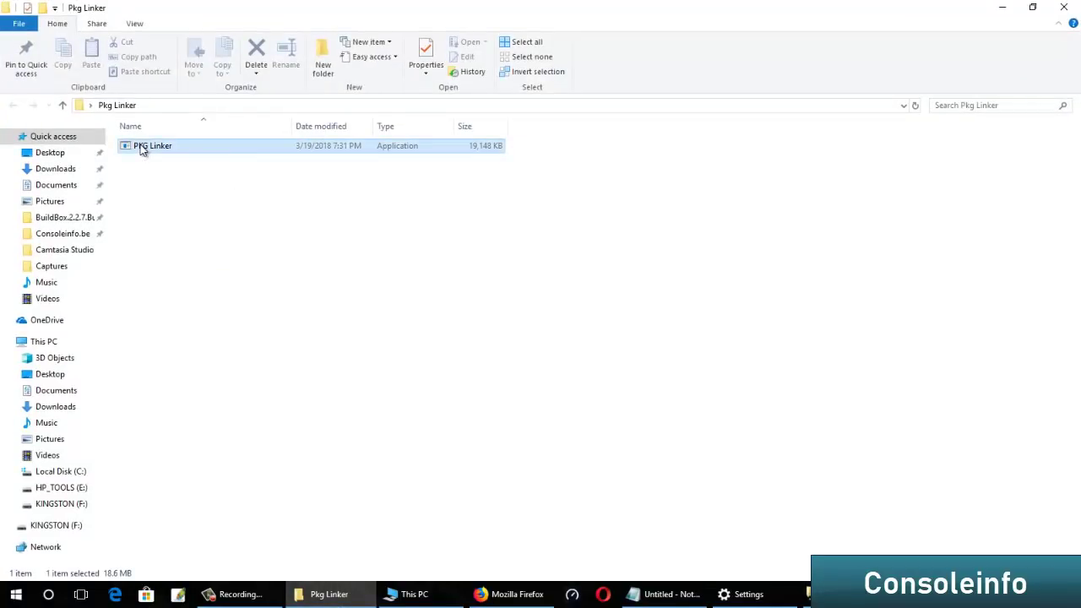
double_click(156, 151)
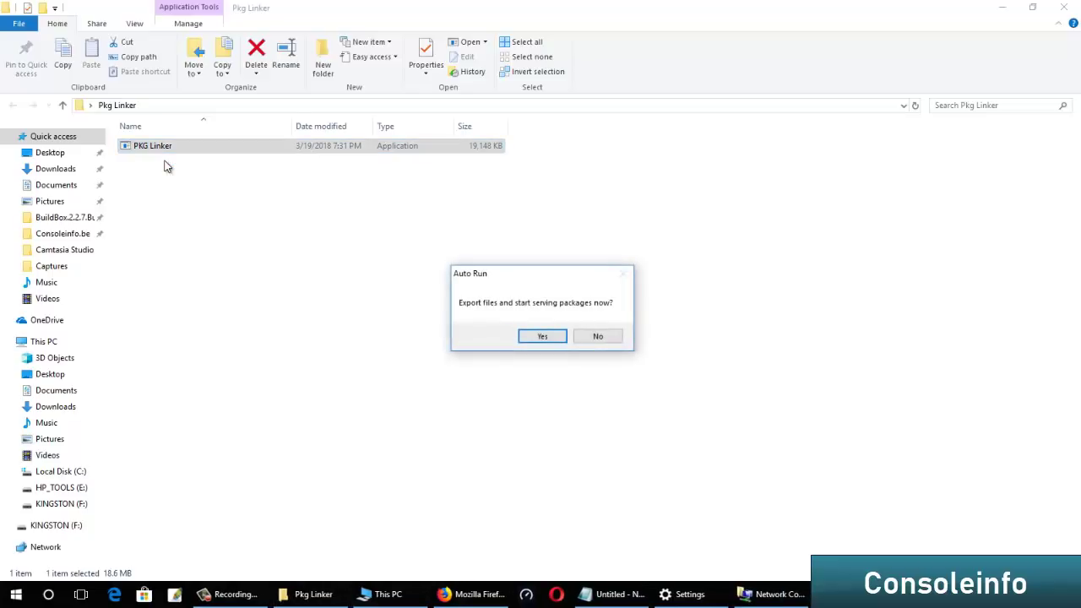
click(538, 339)
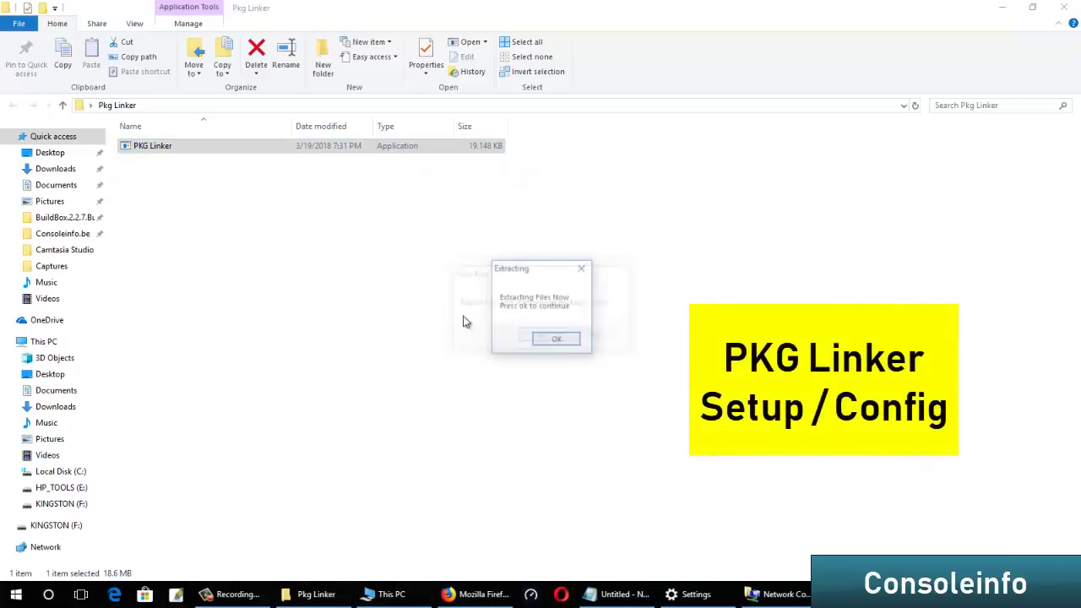
click(555, 339)
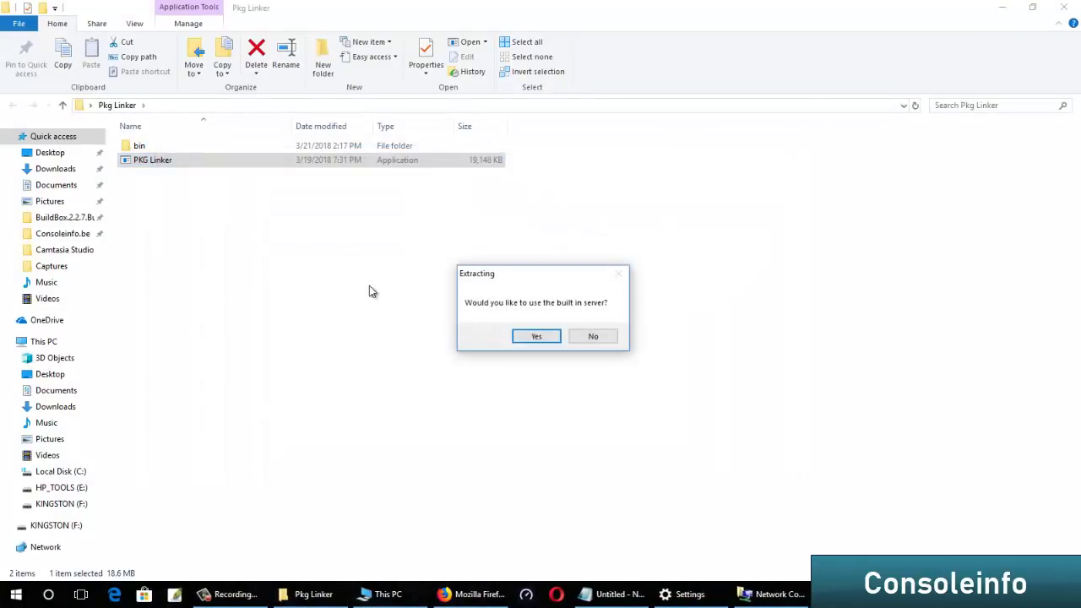
- Choose PKG Linker's built-in server and install Apache HTTPD Server with PHP using the default settings
click(544, 337)
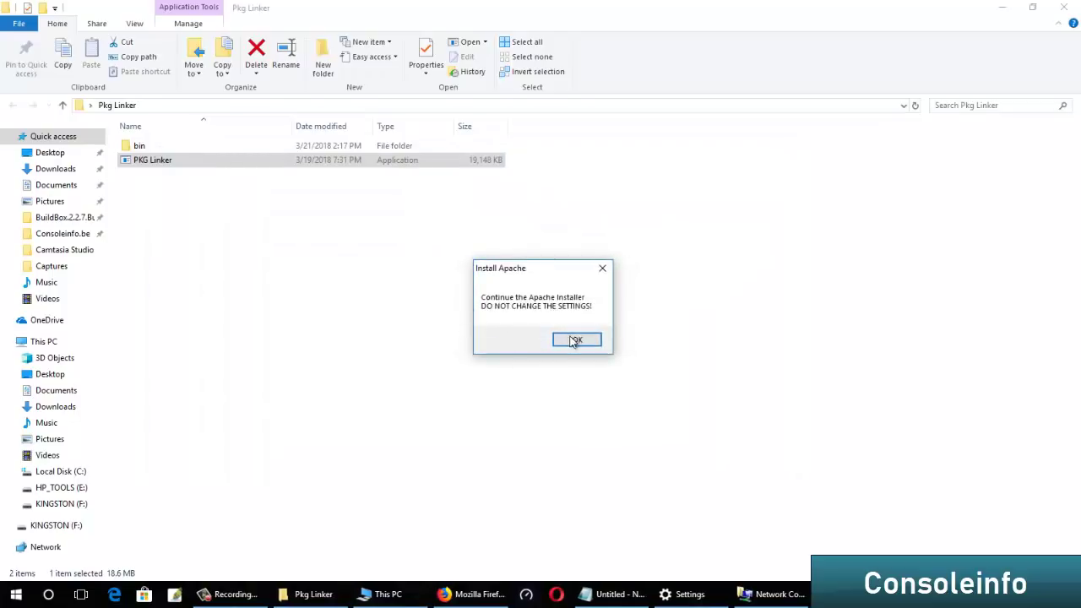
click(576, 340)
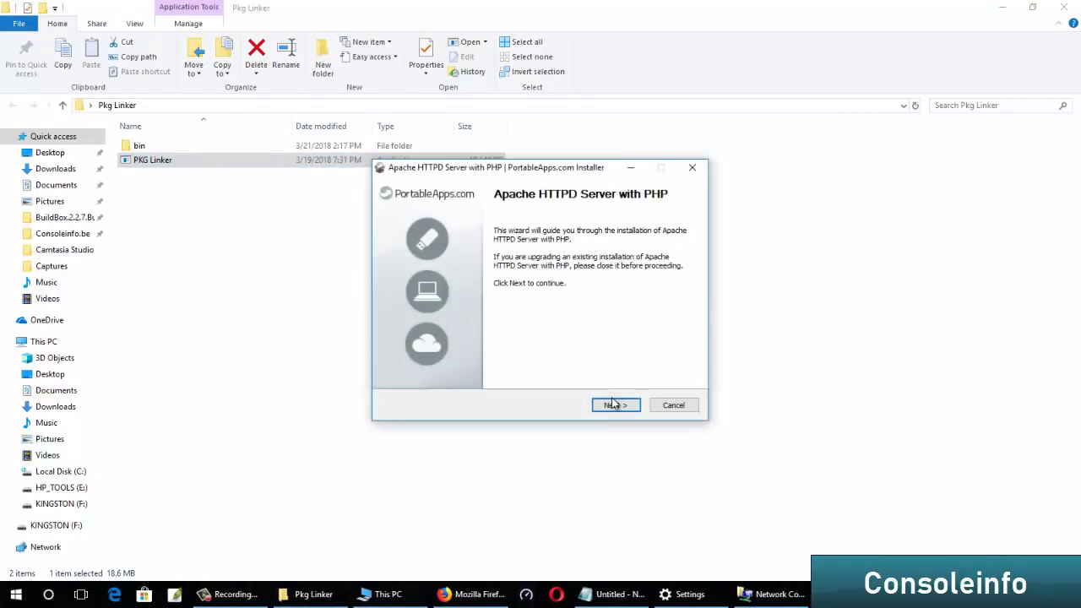
click(612, 405)
click(613, 407)
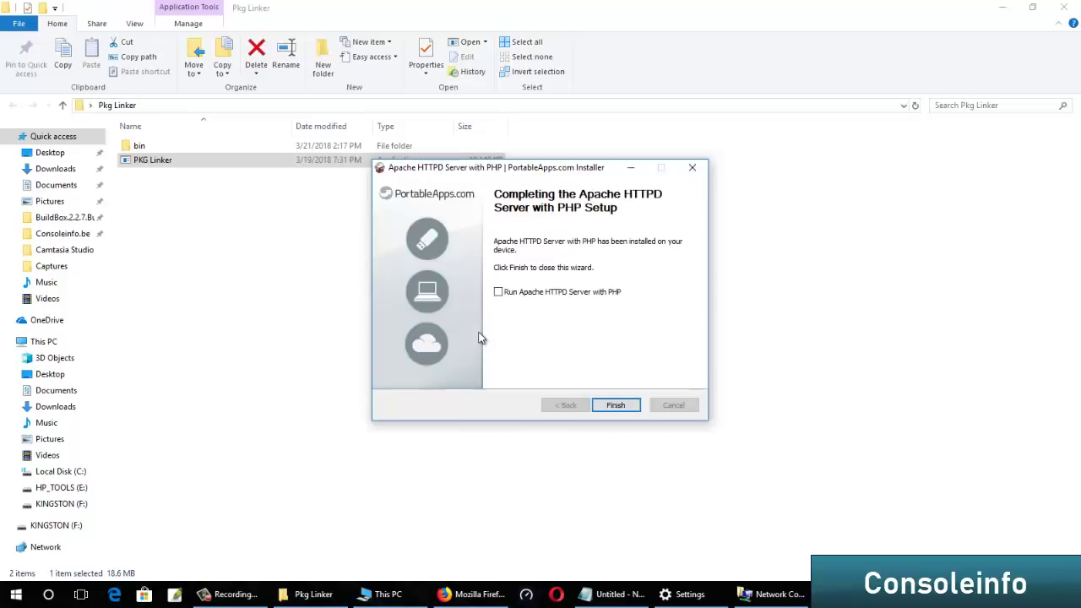
click(615, 406)
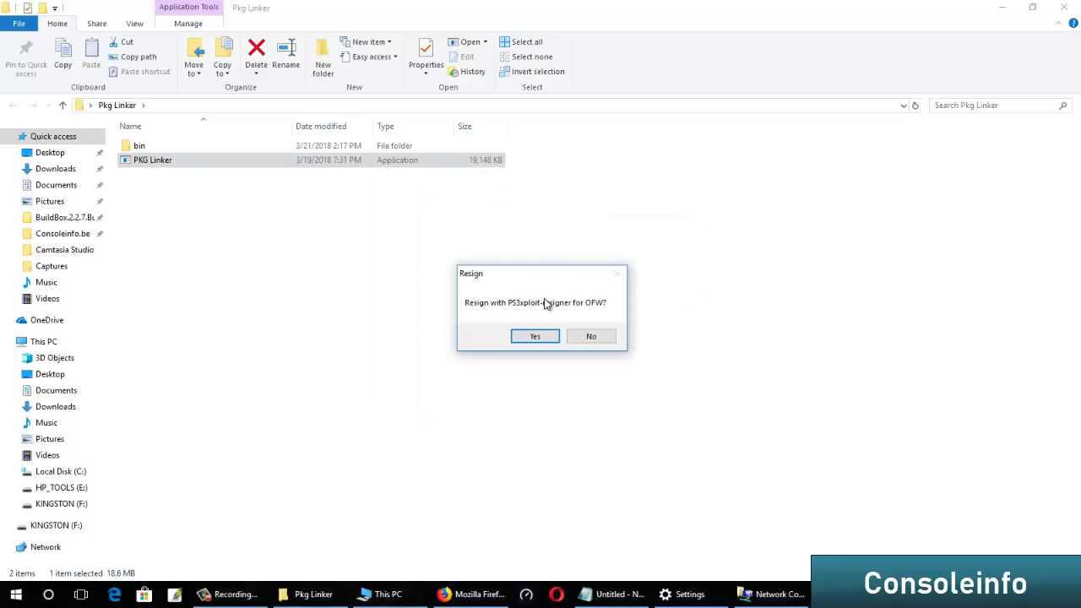
- Decline resigning the package list with PS3xploit-resigner and dismiss the save and server notices
click(594, 338)
click(631, 340)
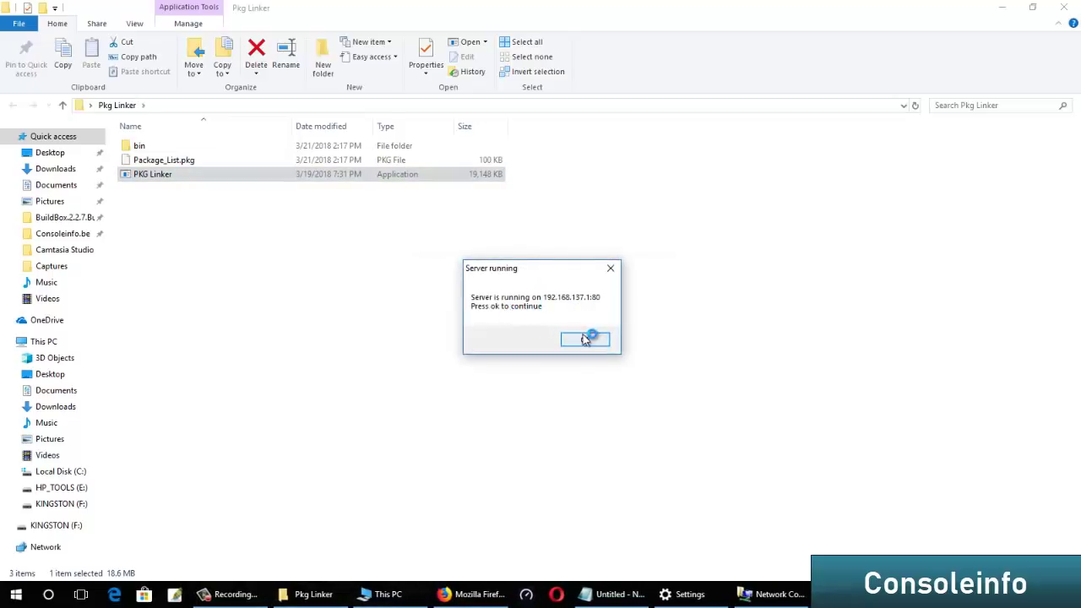
click(584, 338)
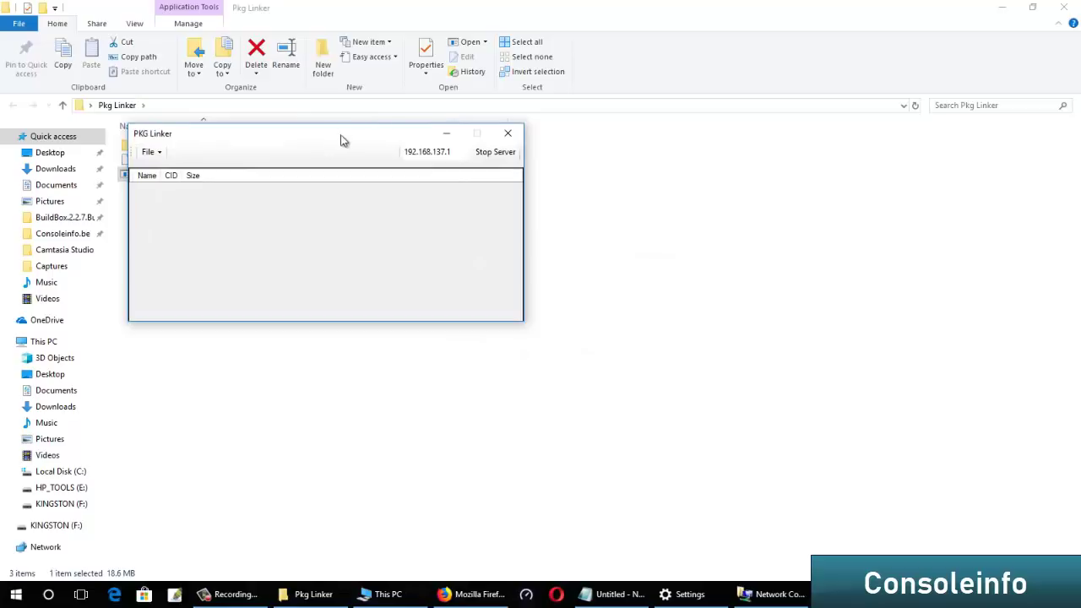
- Stop the PKG Linker server and clear its local IP address
drag(343, 140, 562, 247)
click(718, 267)
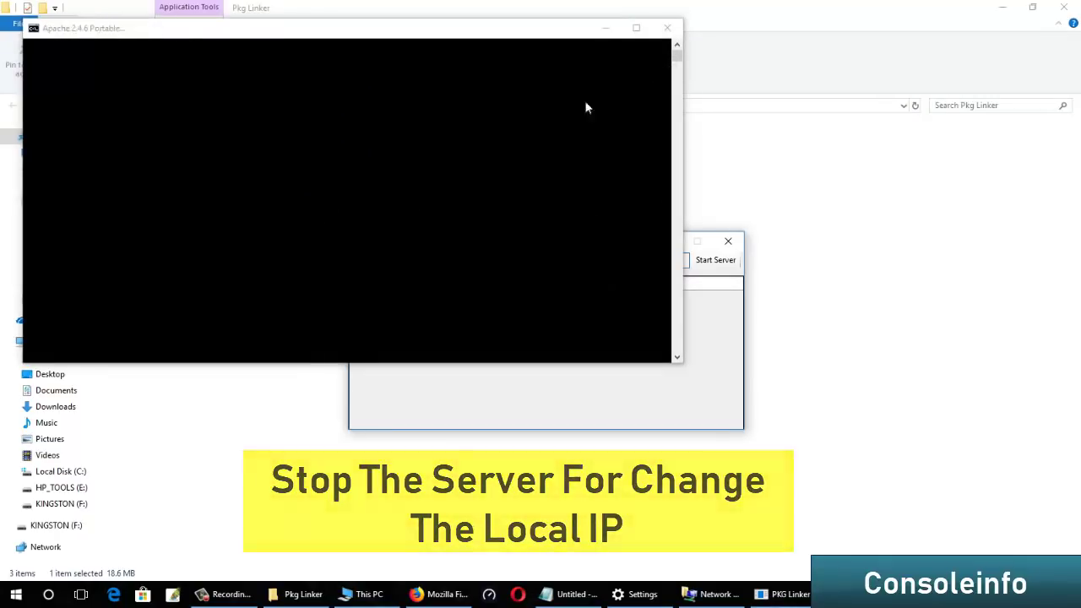
drag(497, 36, 483, 54)
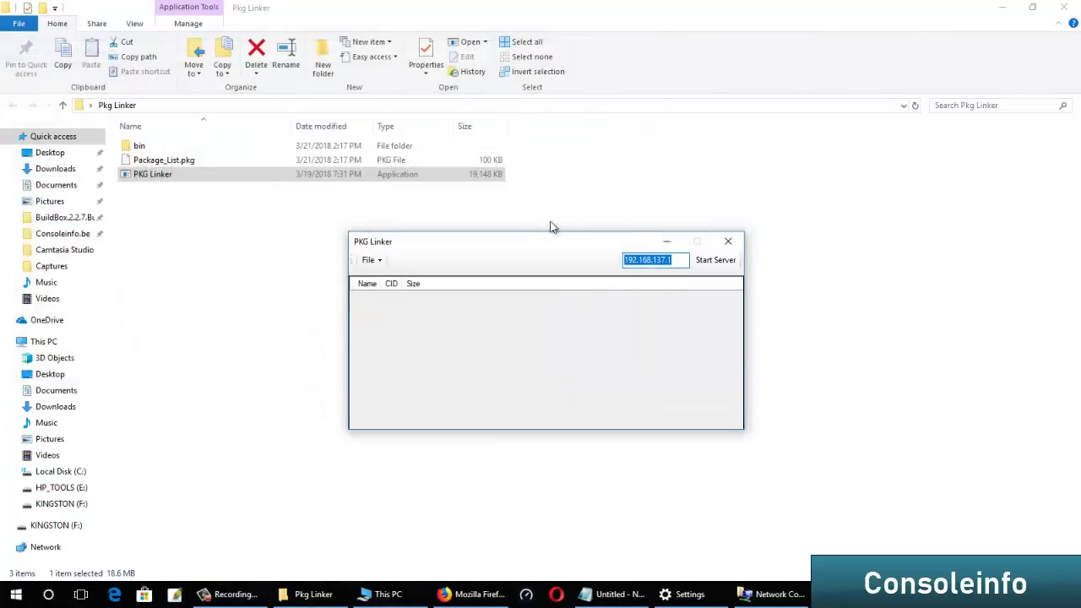
drag(524, 246, 566, 237)
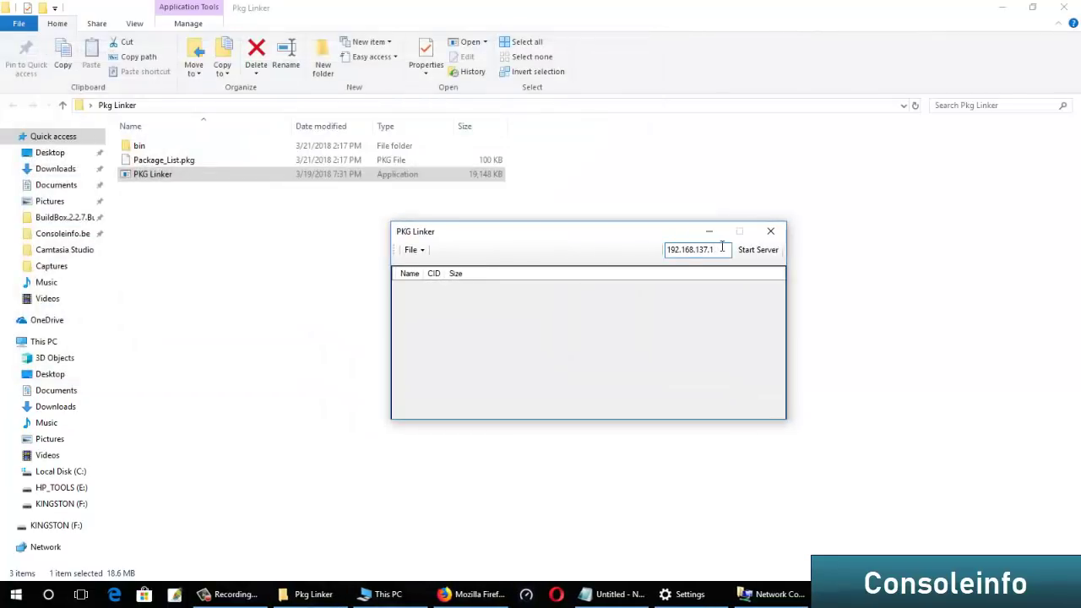
drag(722, 248, 660, 252)
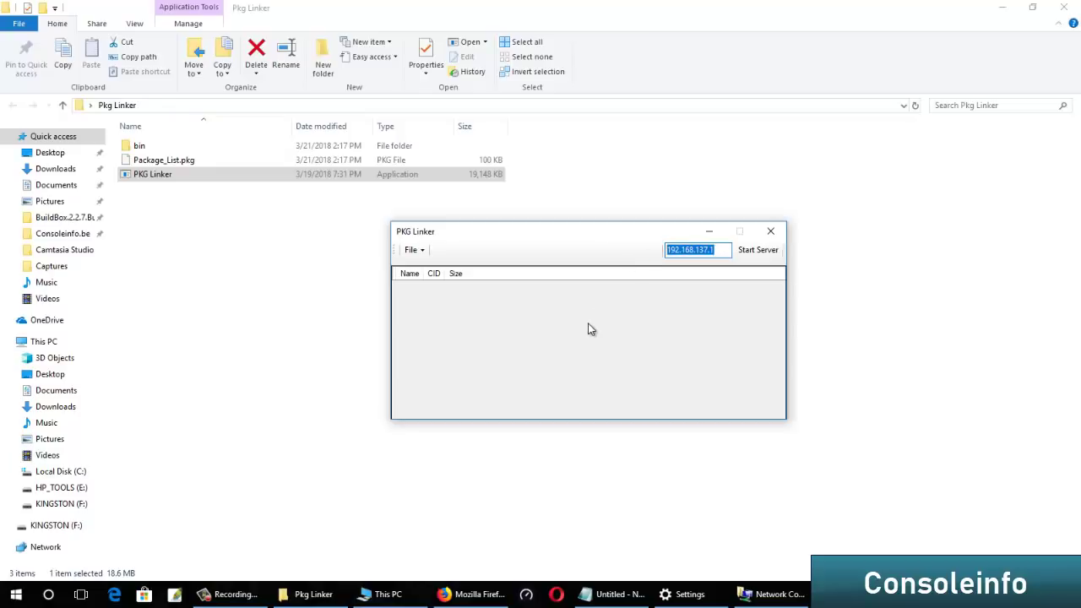
key(BackSpace)
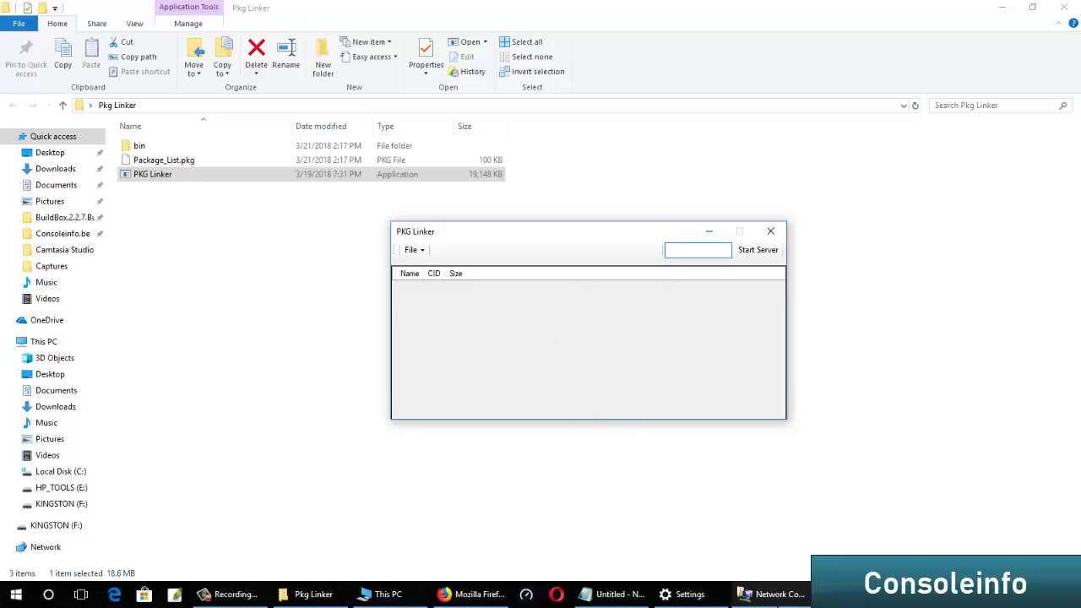
- Look up the IPv4 address in the Ethernet 1 network connection details and move the details aside for reference
click(764, 590)
right_click(96, 83)
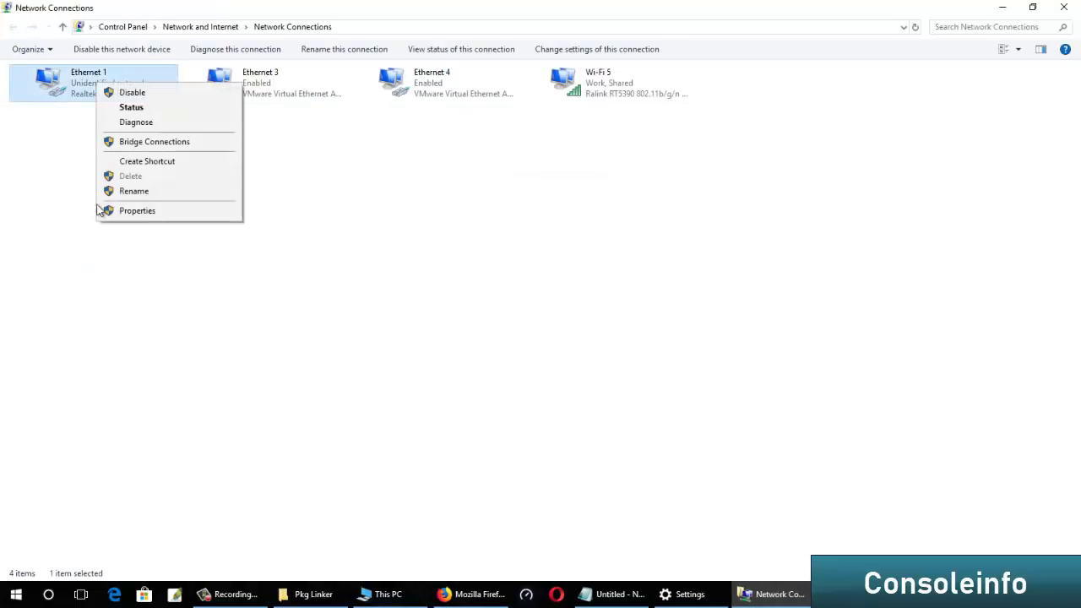
click(142, 108)
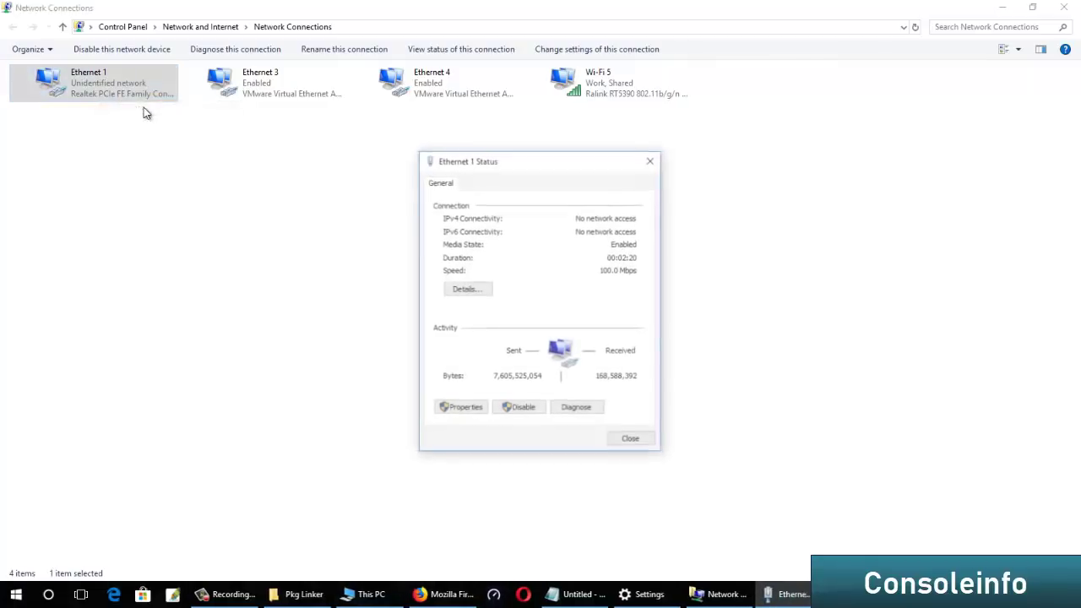
click(464, 291)
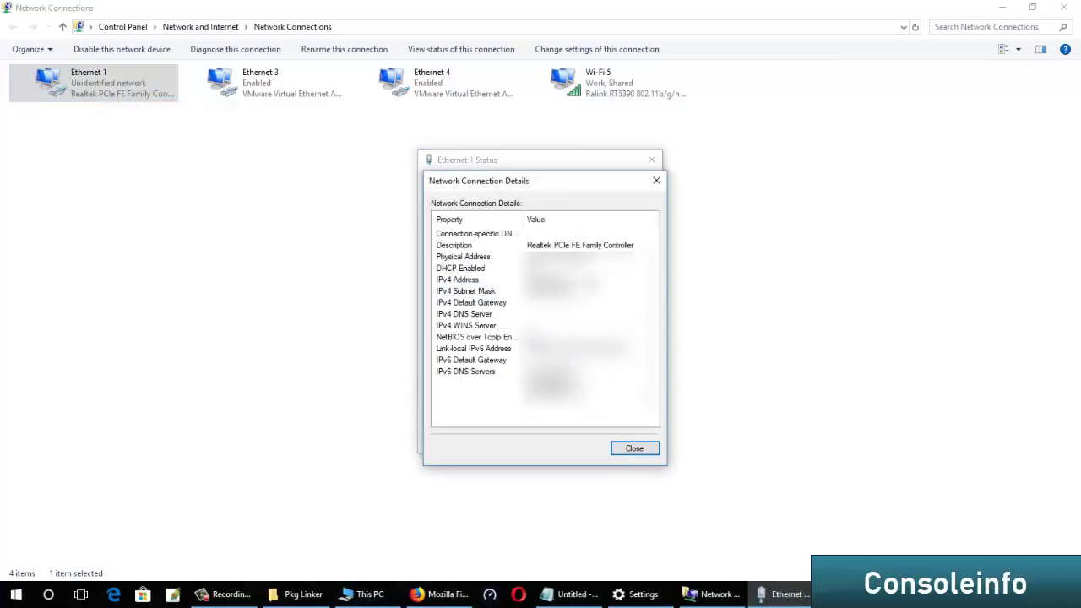
drag(541, 180, 250, 144)
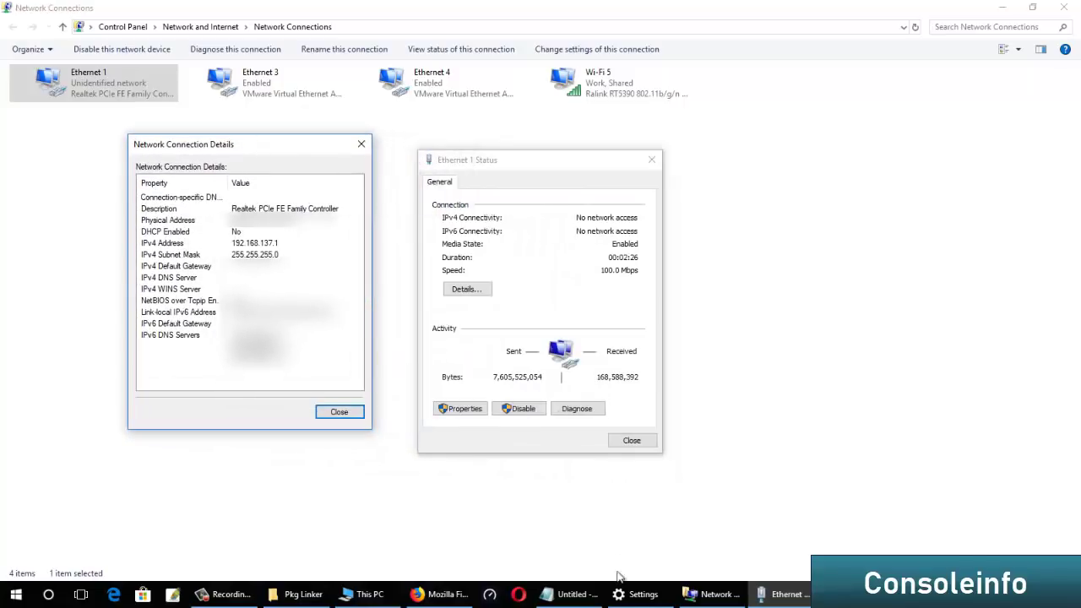
- Switch to the Notepad note and place its restored window beside the network connection details
click(572, 593)
click(1035, 9)
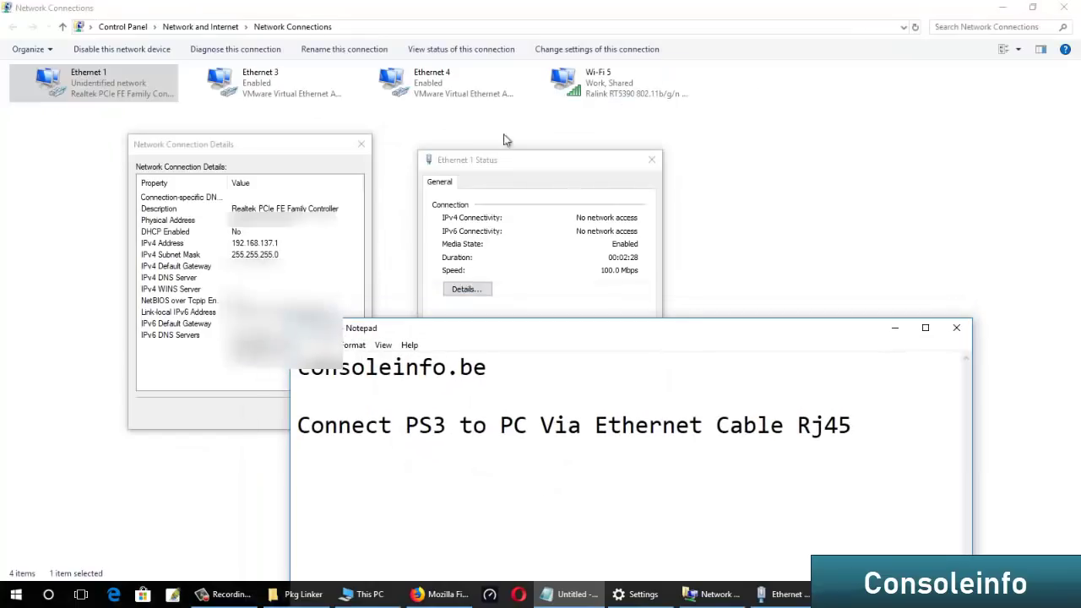
drag(511, 332, 696, 286)
- Replace all the text in the Notepad note with the IPv4 address 192.168.137.1
drag(1037, 380, 494, 321)
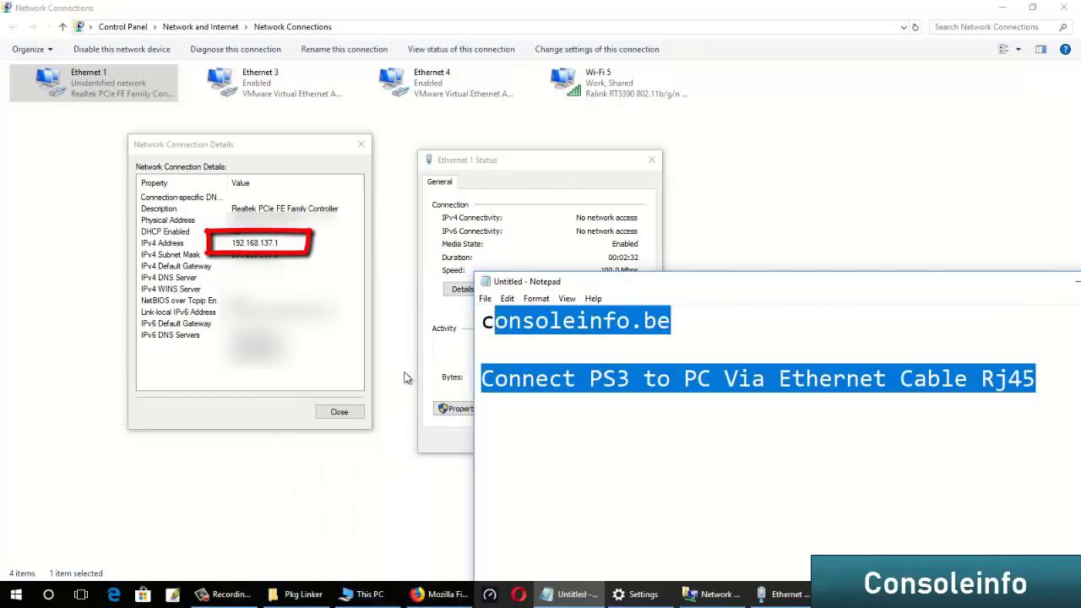
click(919, 437)
drag(1070, 382, 467, 328)
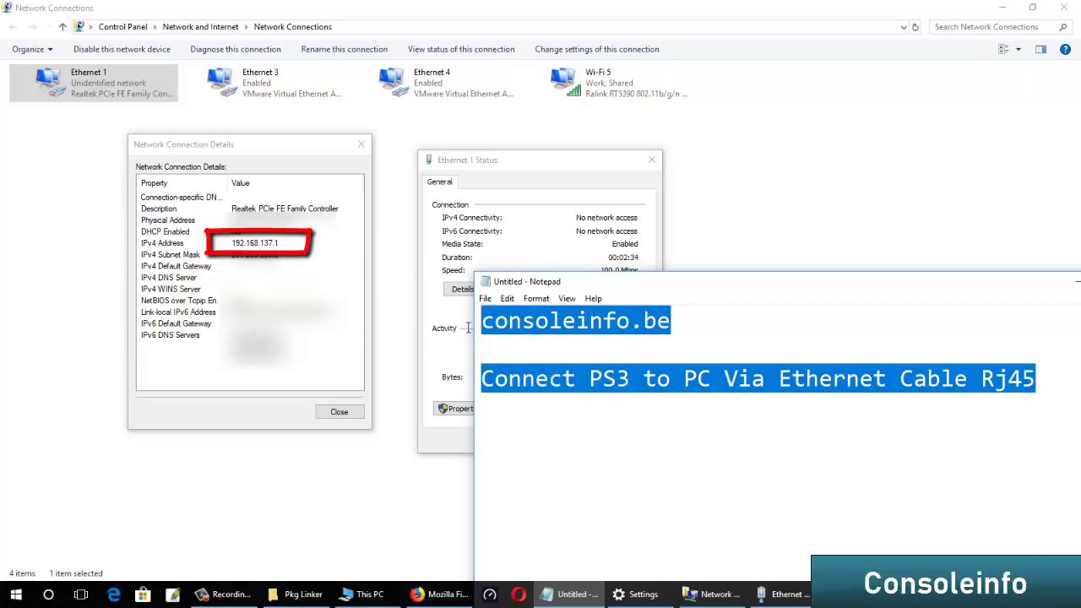
text(192.)
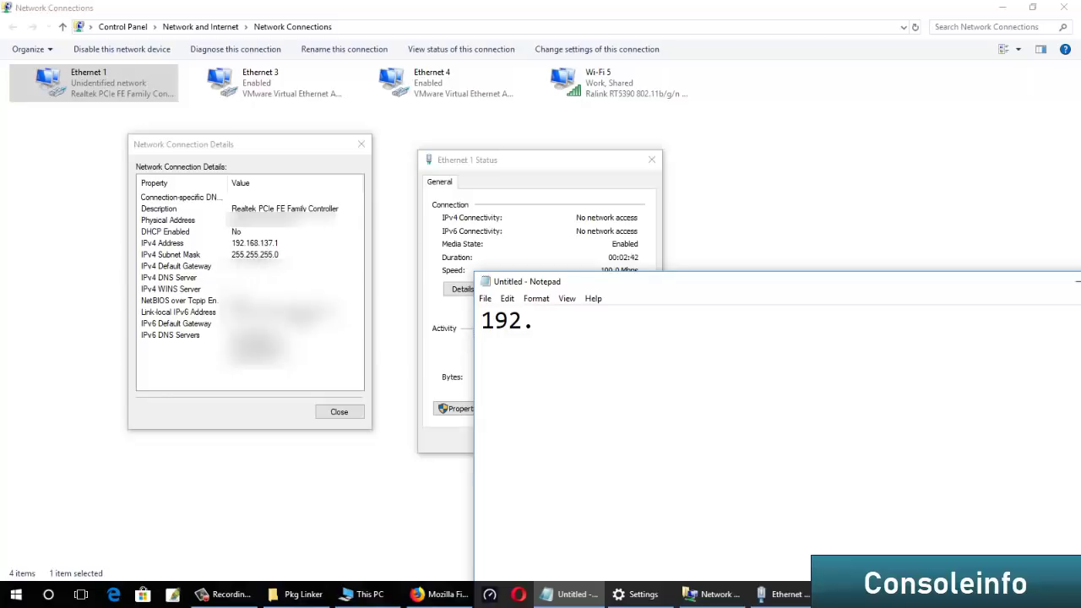
text(168,137)
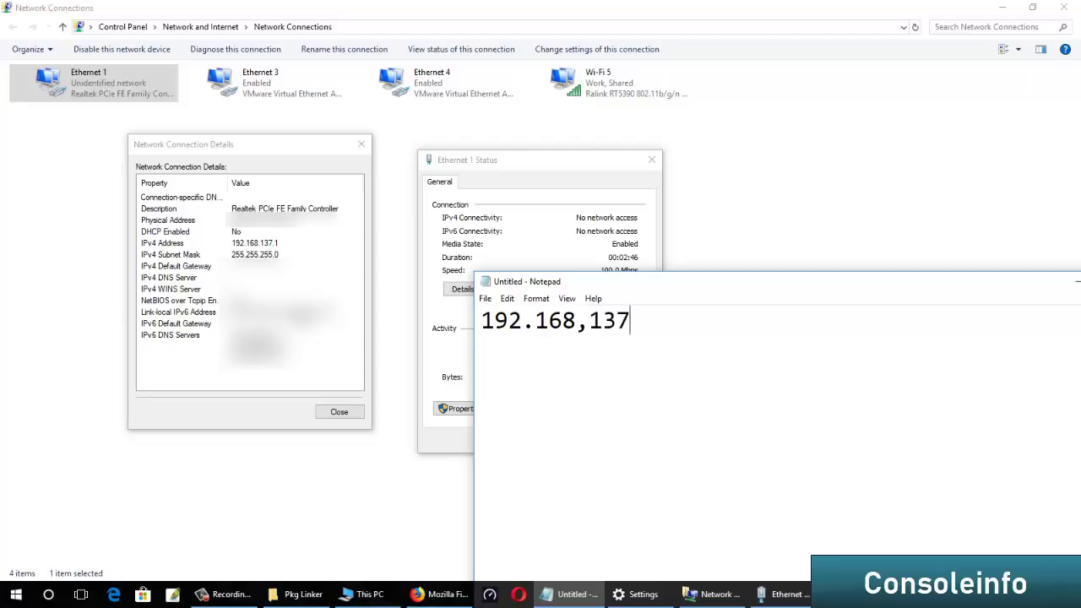
text(,1)
key(BackSpace)
key(BackSpace)
key(BackSpace)
key(BackSpace)
key(BackSpace)
key(BackSpace)
text(.137.1)
- Copy 192.168.137.1 from the note and paste it as the server IP address in PKG Linker
drag(701, 331, 486, 336)
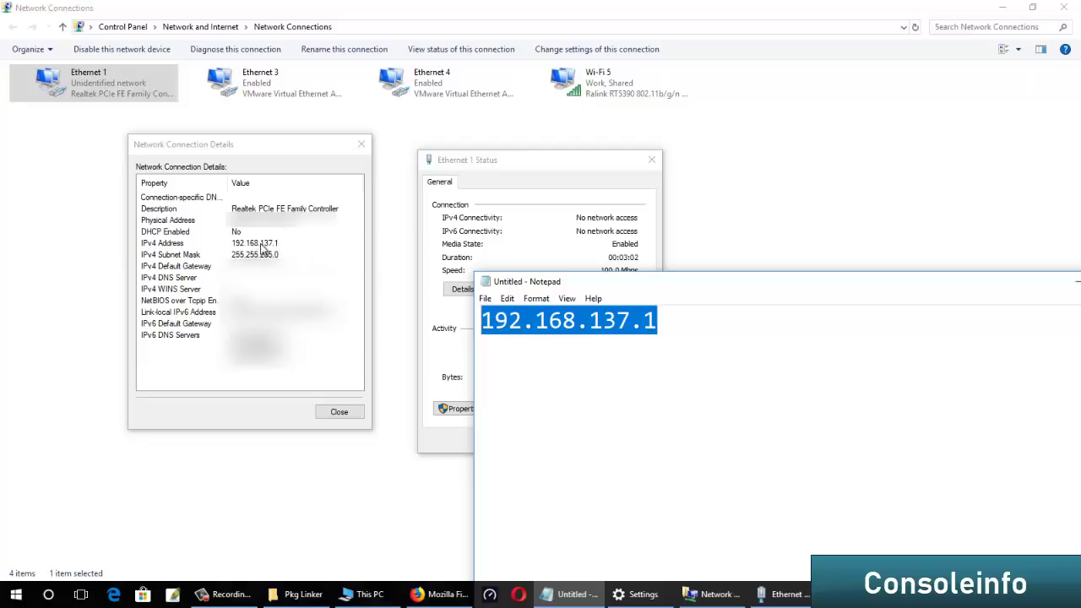
right_click(557, 323)
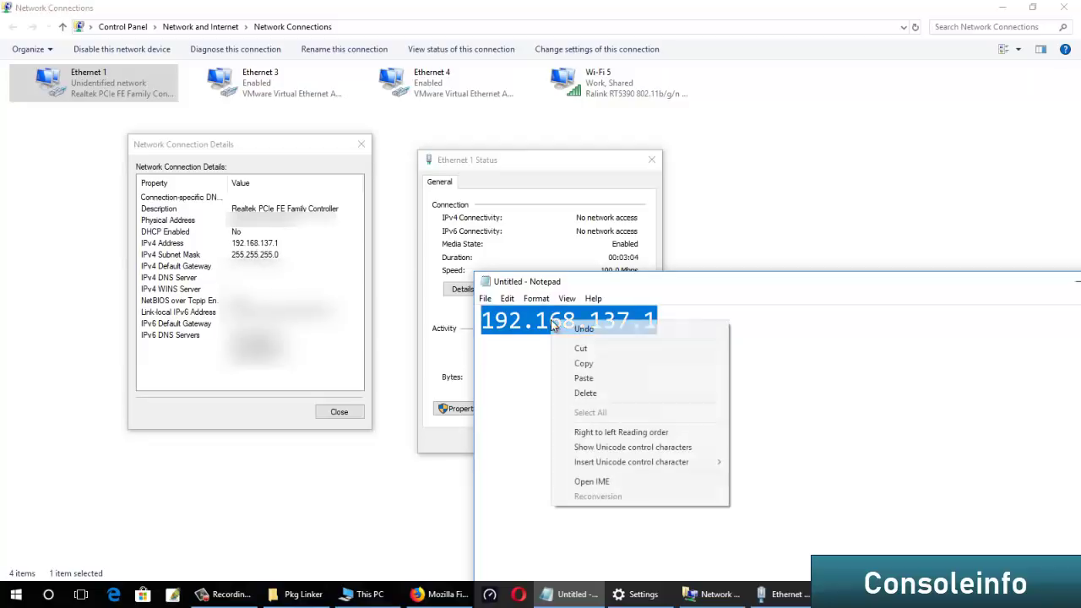
click(604, 364)
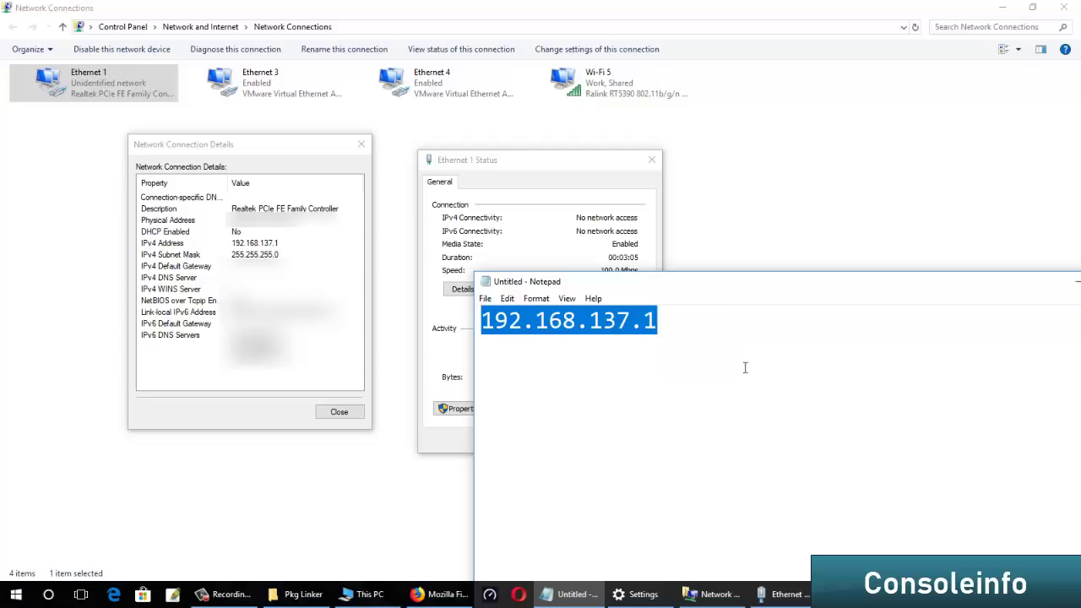
click(356, 548)
mouse_move(785, 593)
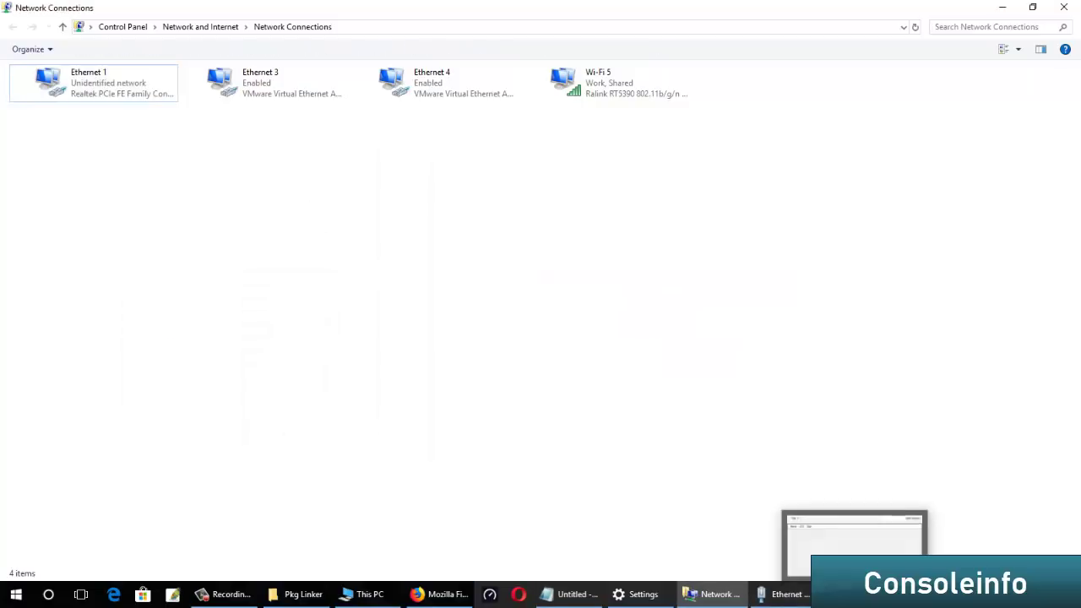
click(298, 594)
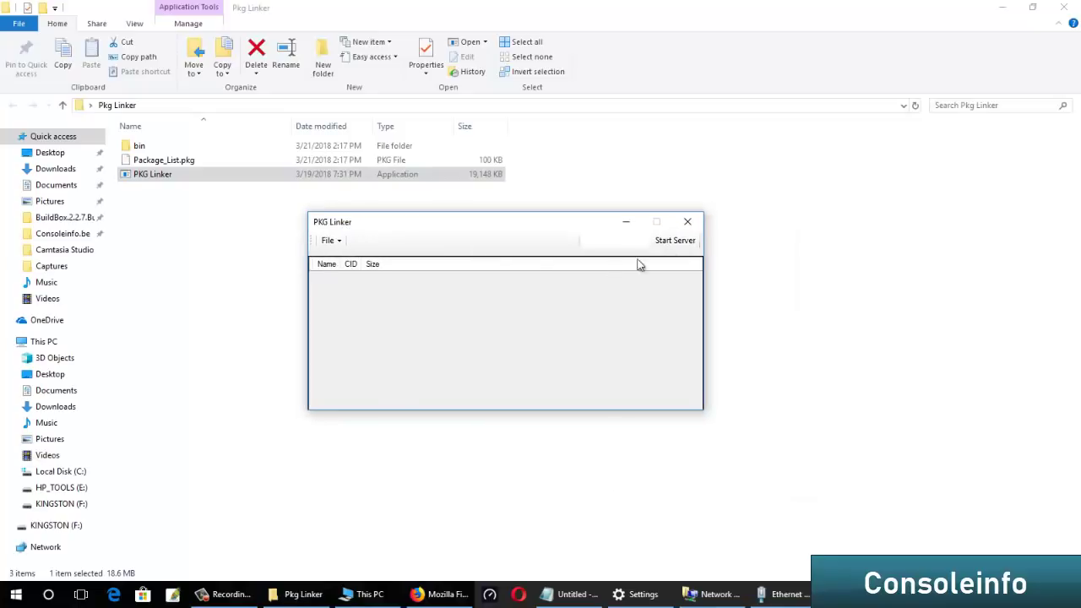
right_click(601, 242)
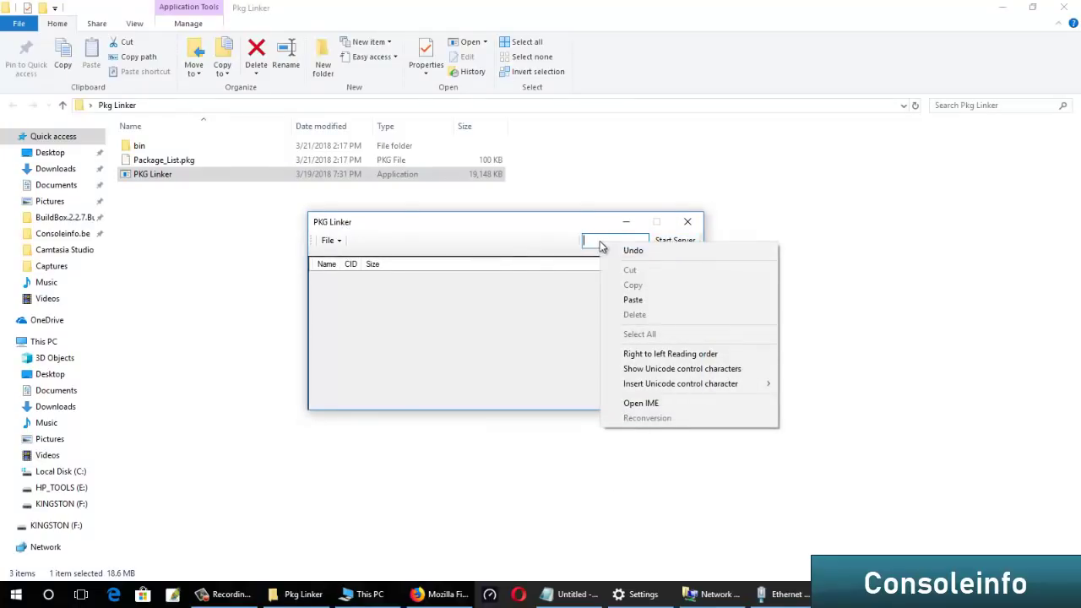
click(627, 302)
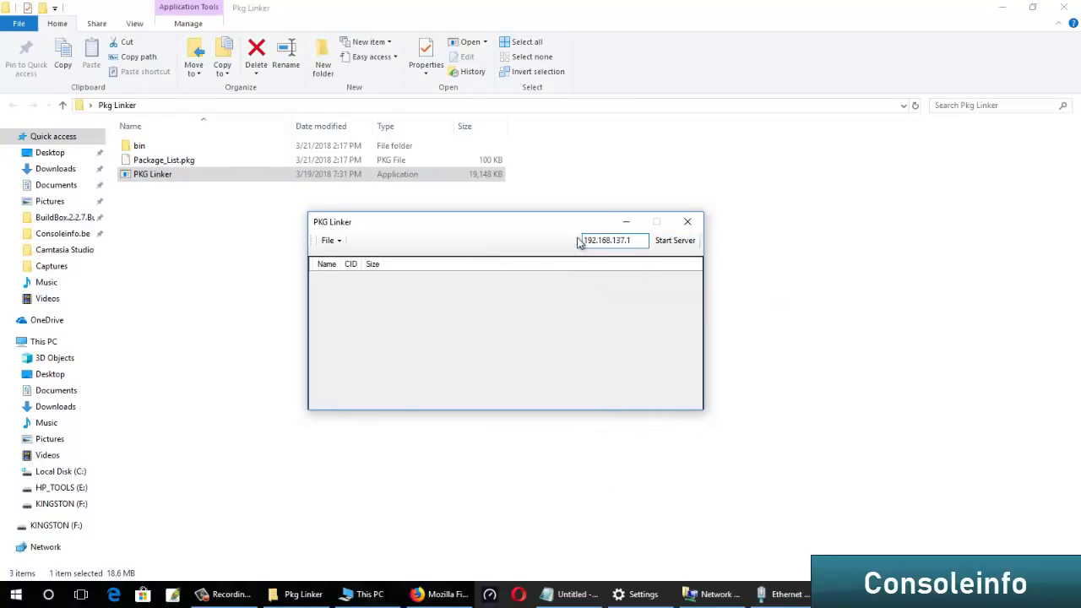
- Start the PKG Linker server on 192.168.137.1, minimize the Apache console and dismiss the server notice
click(672, 244)
click(582, 339)
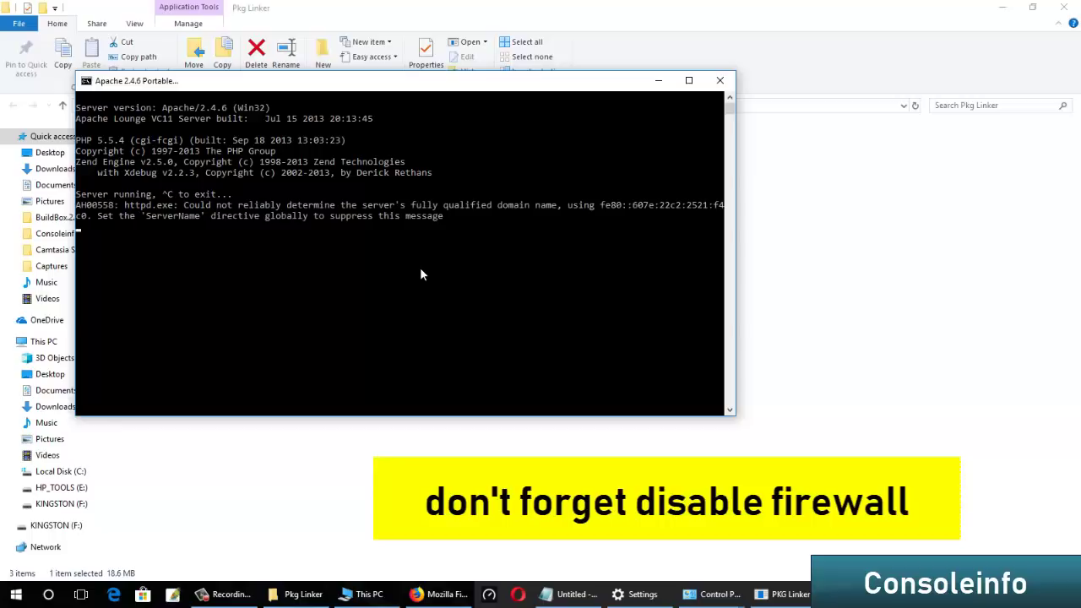
click(659, 81)
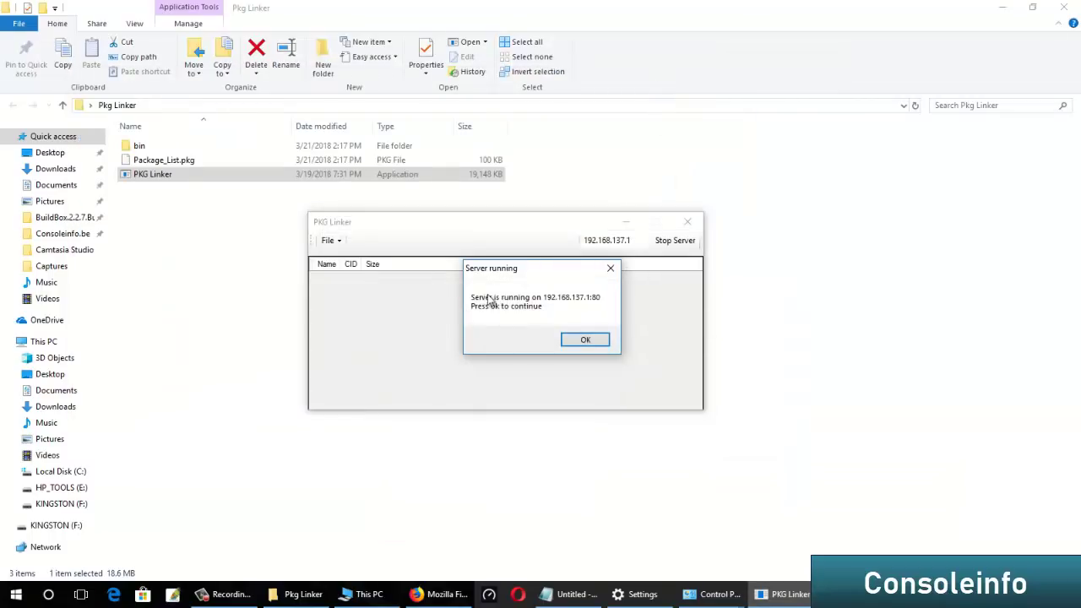
click(583, 341)
drag(463, 233, 489, 228)
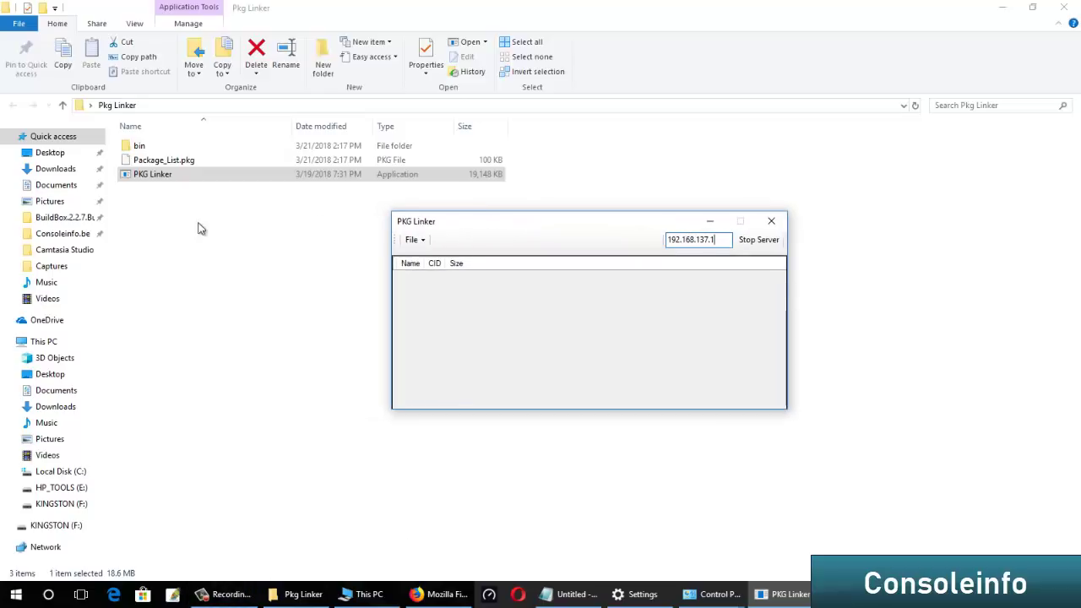
- Save the list PKG and XML from PKG Linker for the new IP, resigning with PS3xploit-resigner for OFW
click(196, 174)
click(194, 160)
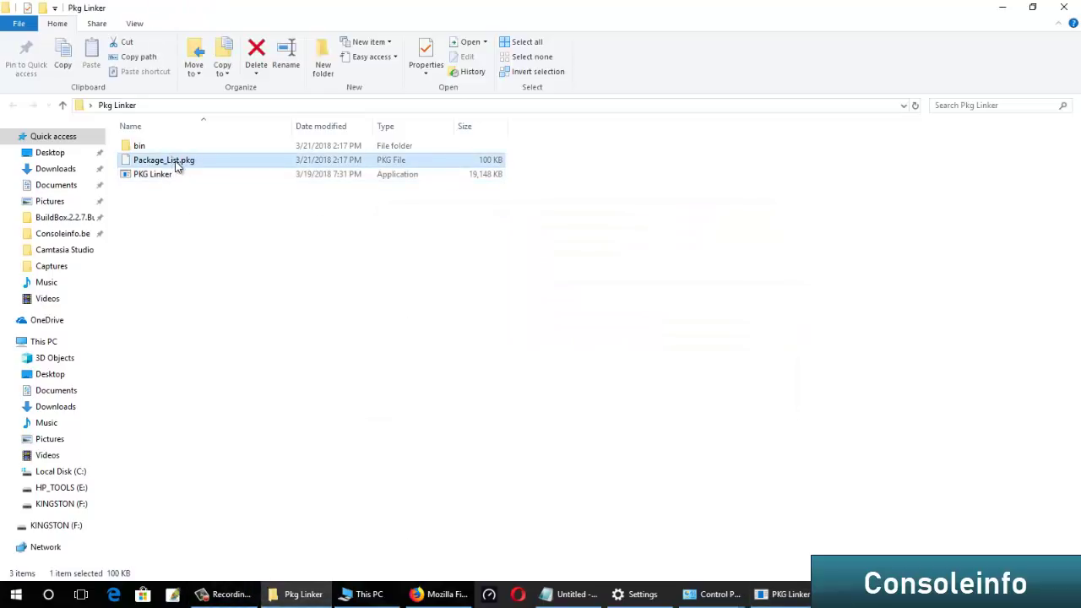
click(778, 593)
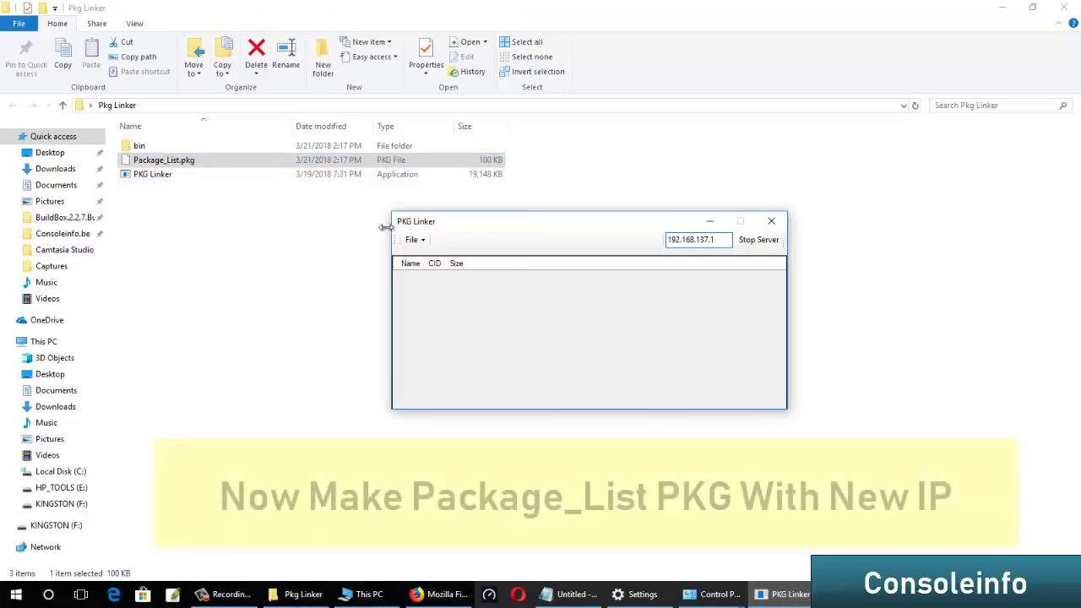
click(413, 240)
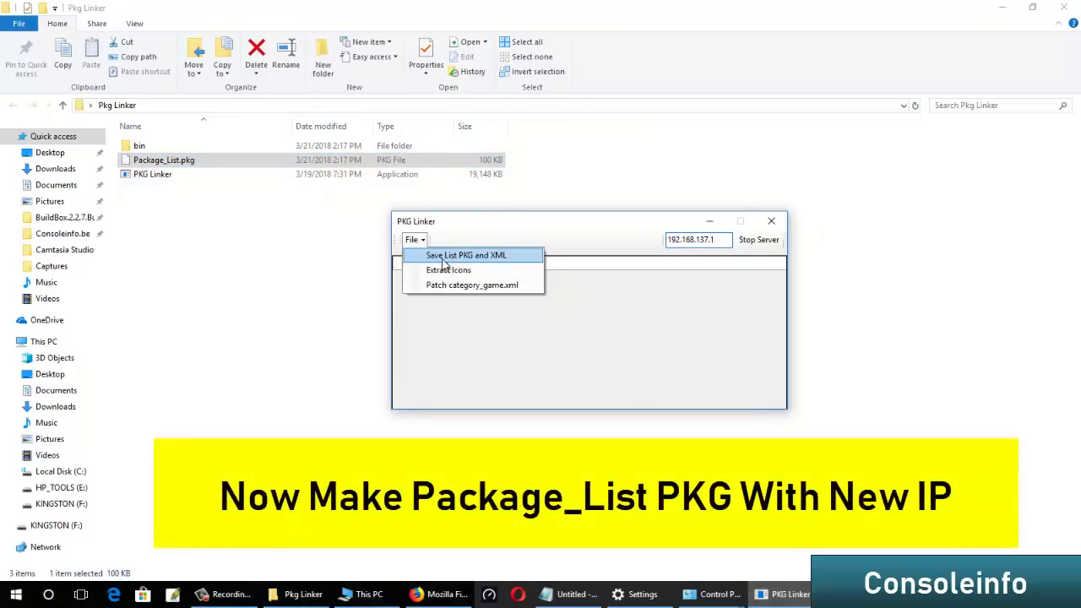
click(446, 256)
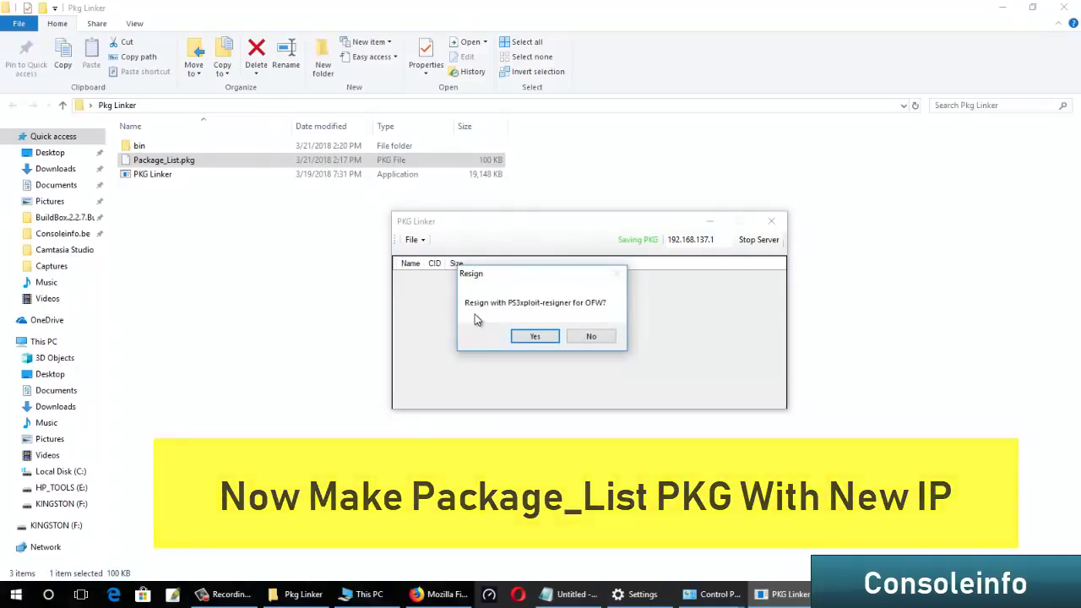
click(535, 337)
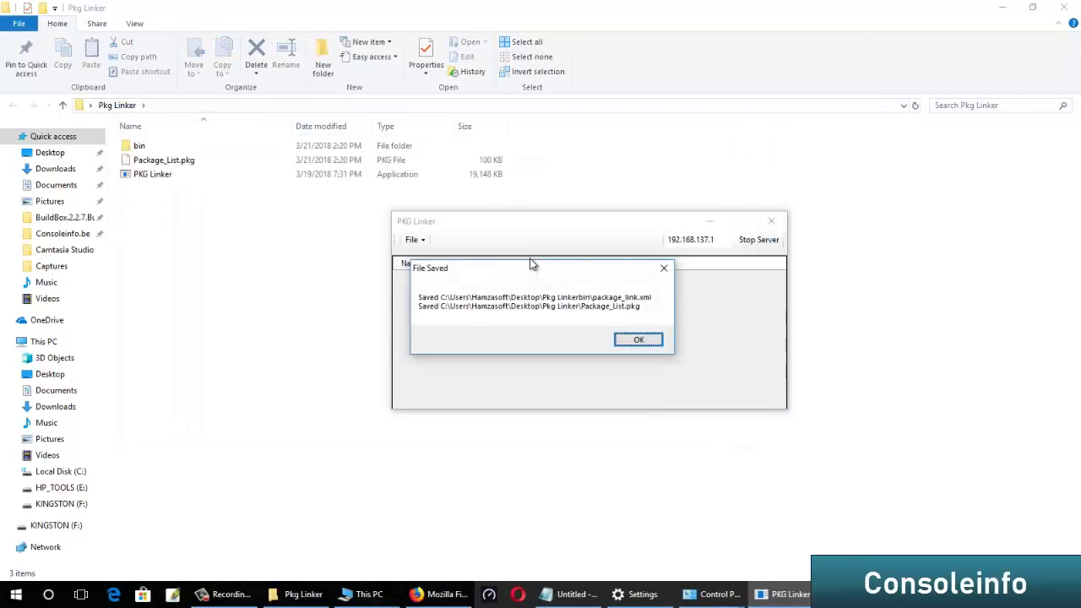
click(638, 341)
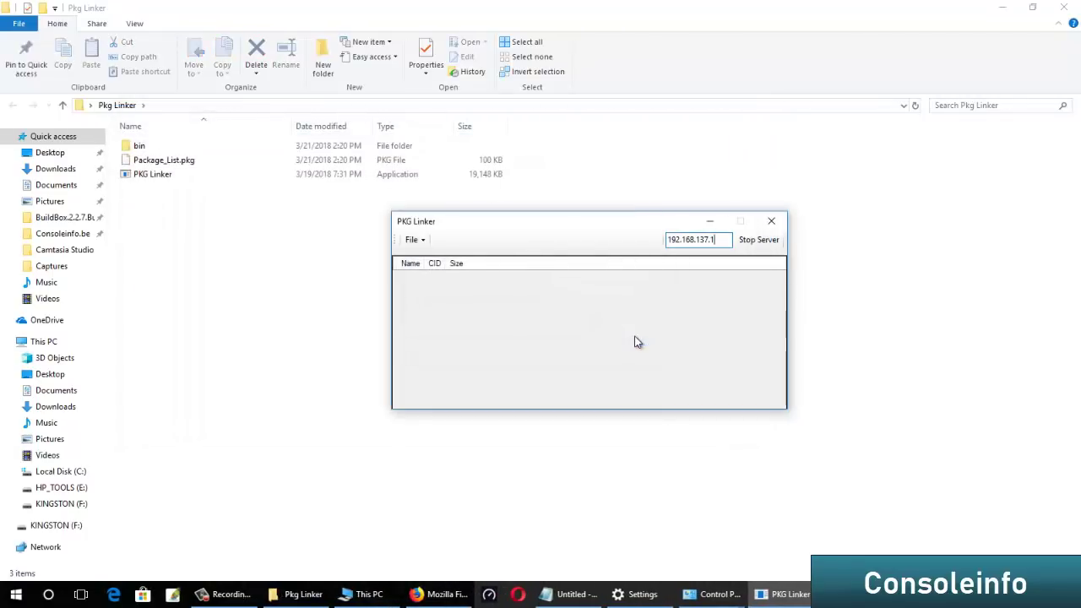
- Copy the Package_List.pkg file in the Pkg Linker folder to the clipboard
drag(512, 225, 550, 222)
click(160, 160)
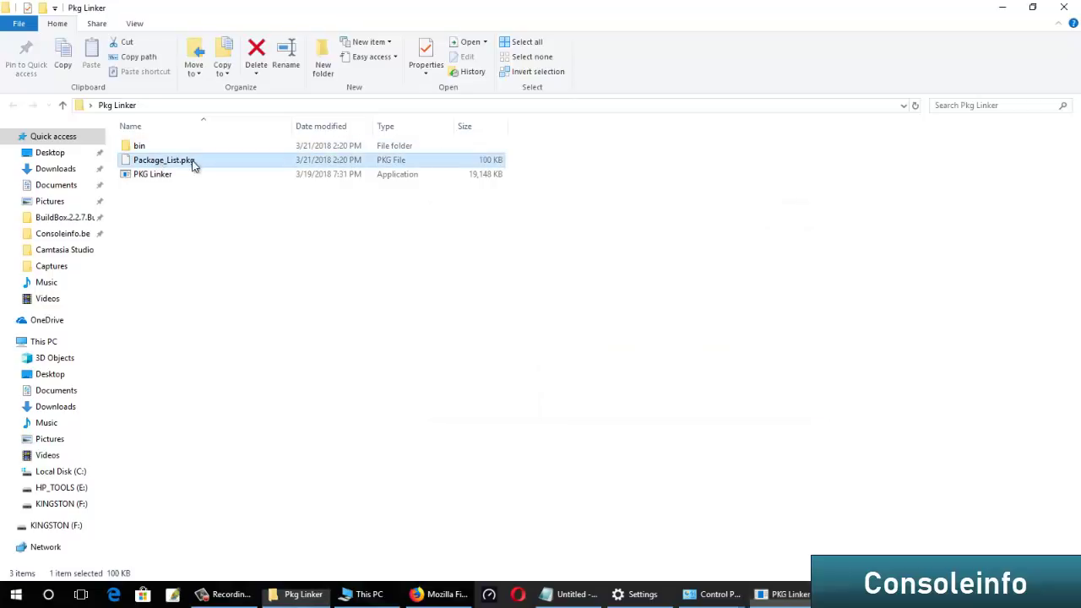
right_click(177, 160)
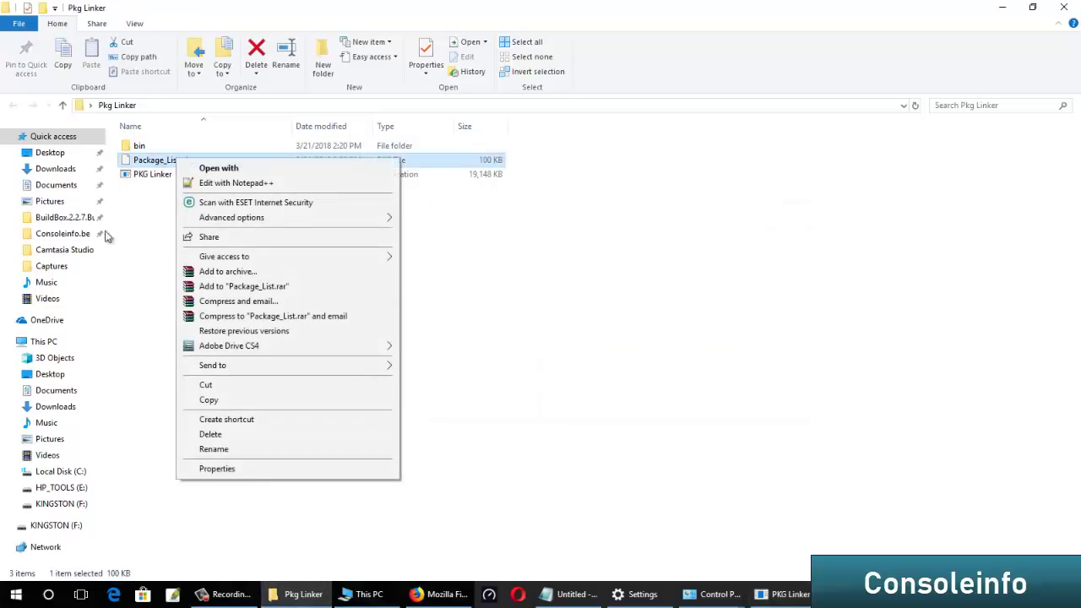
click(208, 401)
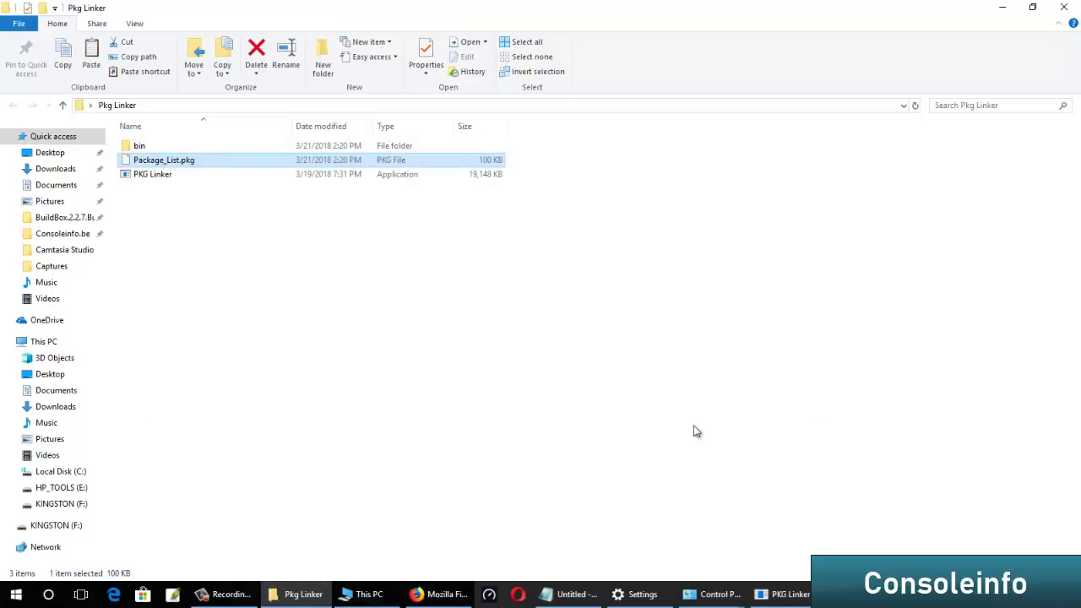
- Paste the copied Package_List.pkg file onto the KINGSTON (F:) USB drive
click(359, 594)
click(716, 259)
double_click(716, 259)
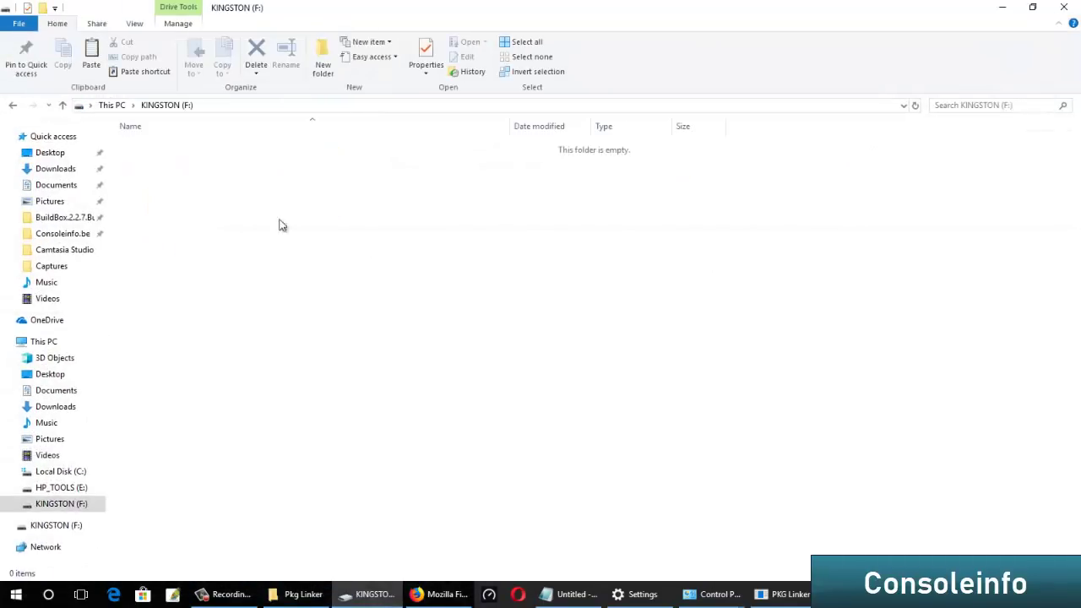
right_click(271, 217)
click(303, 331)
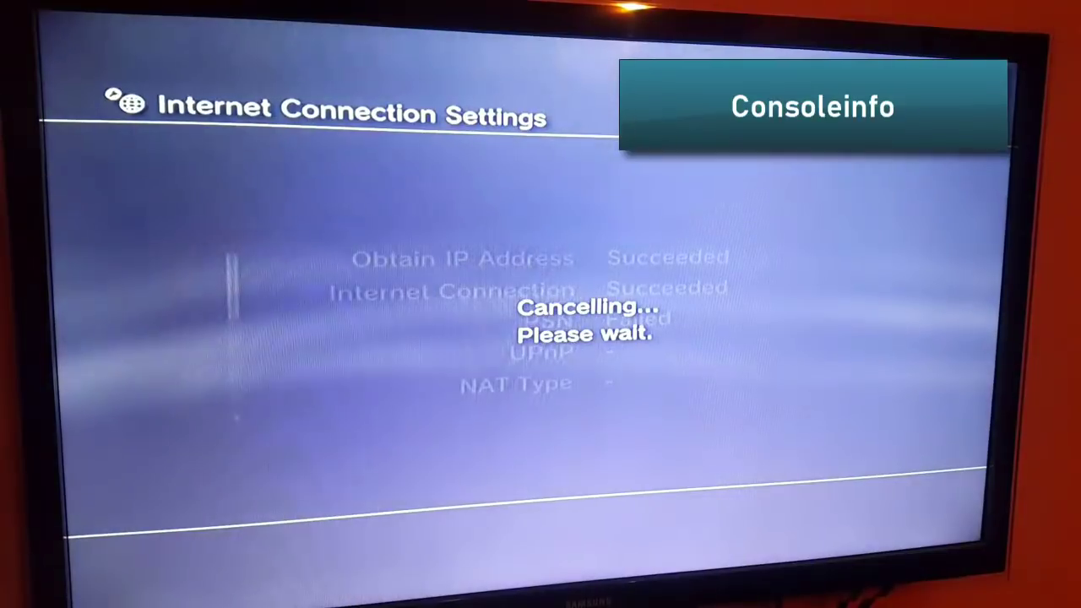
- Switch to the PS3, close the Internet connection test results, look at the PlayStation Network category and return to the Game category
key(Escape)
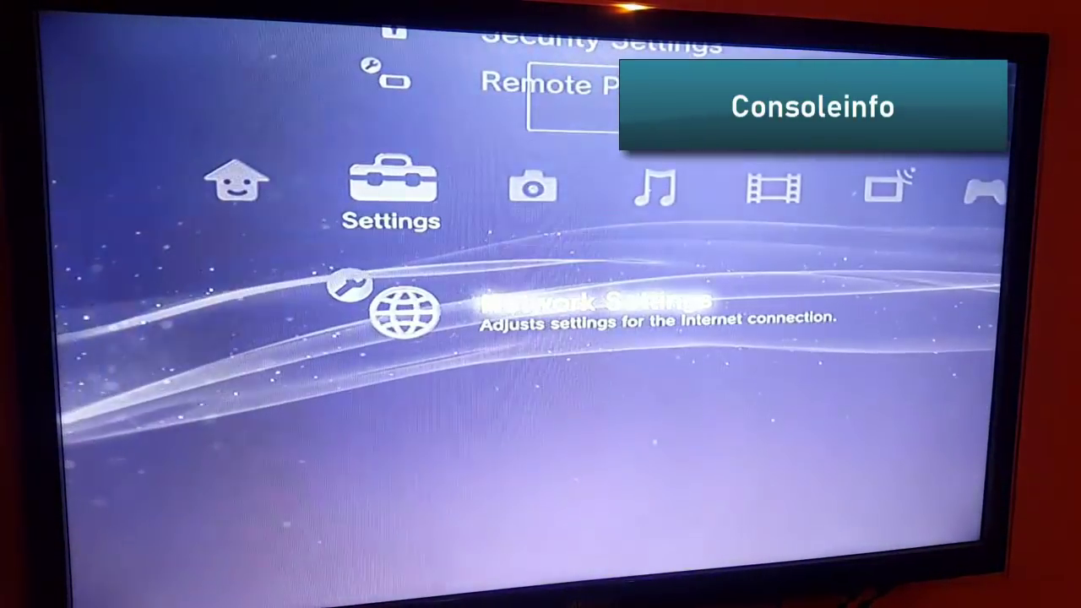
key(Right)
key(Right)
key(Right)
key(Right)
key(Right)
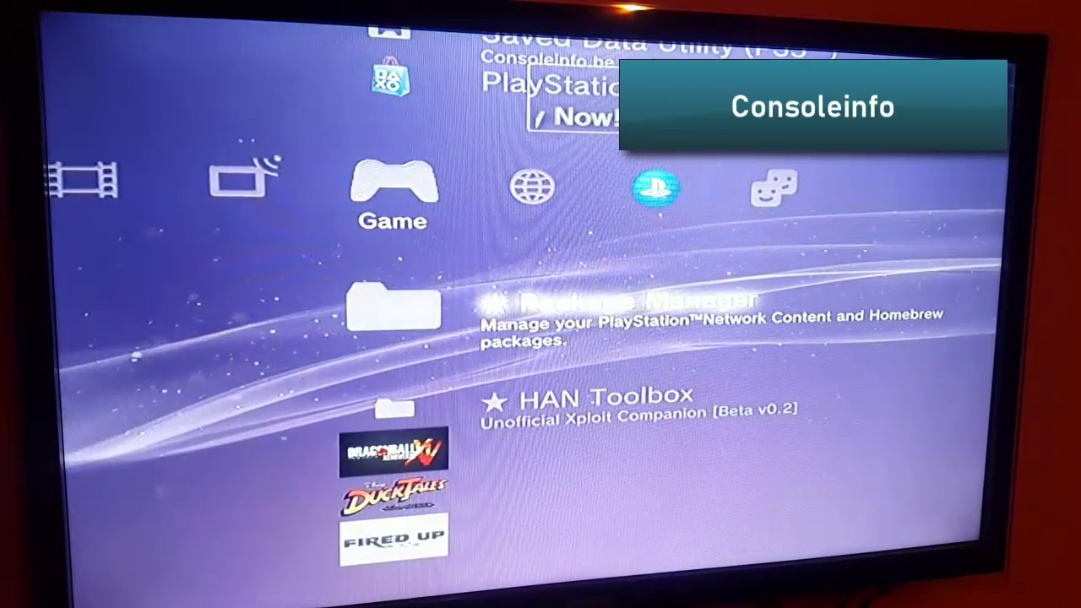
key(Right)
key(Right)
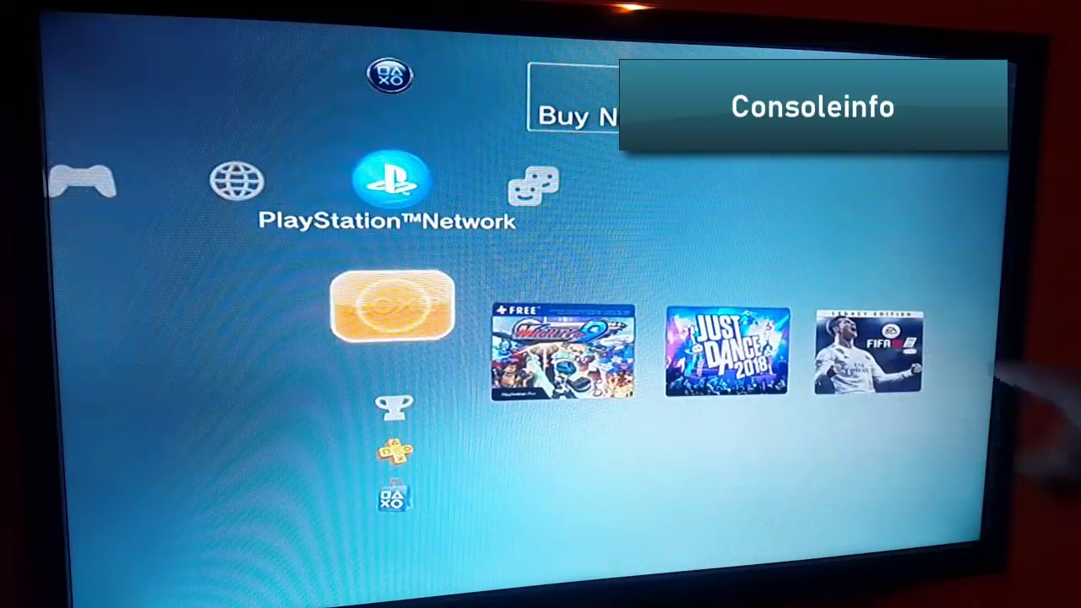
key(Left)
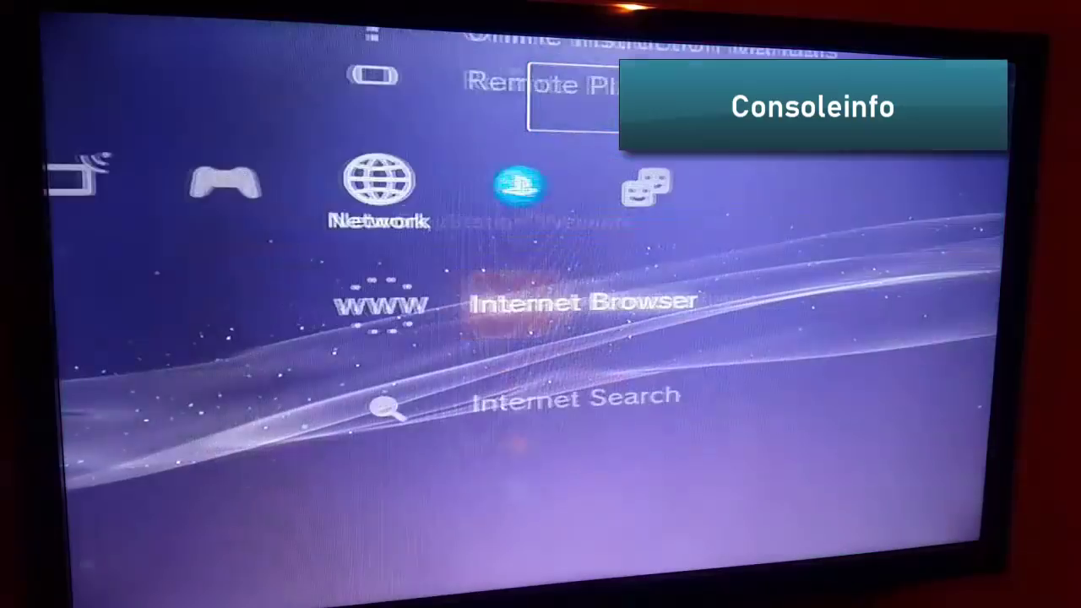
key(Left)
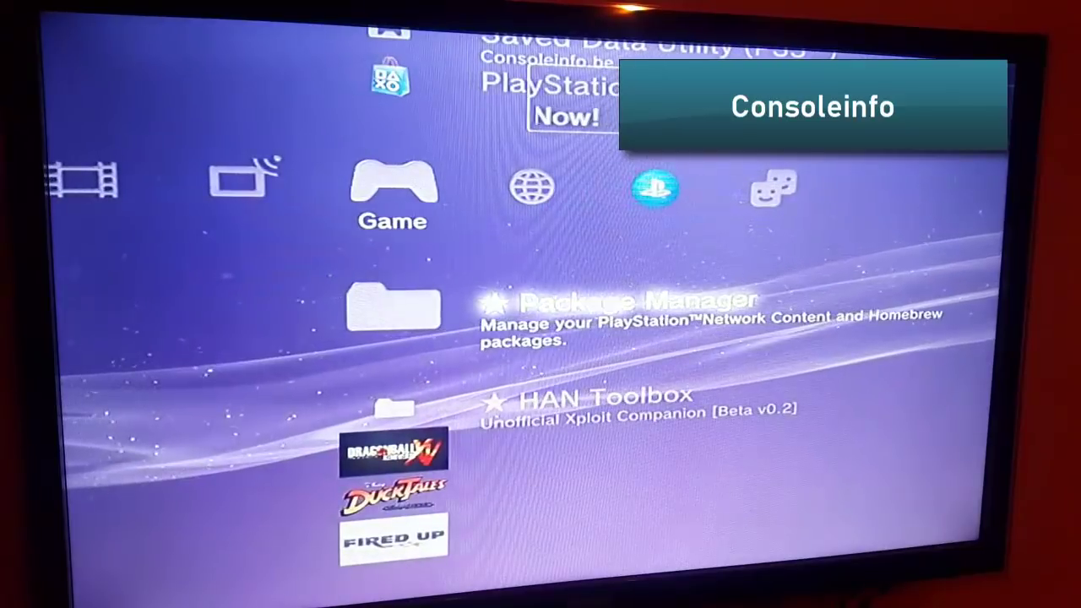
- Open HAN Enabler from the HAN Toolbox and initialize it on the PS3Xploit Tools page with Auto-Close Browser enabled
key(Down)
key(Return)
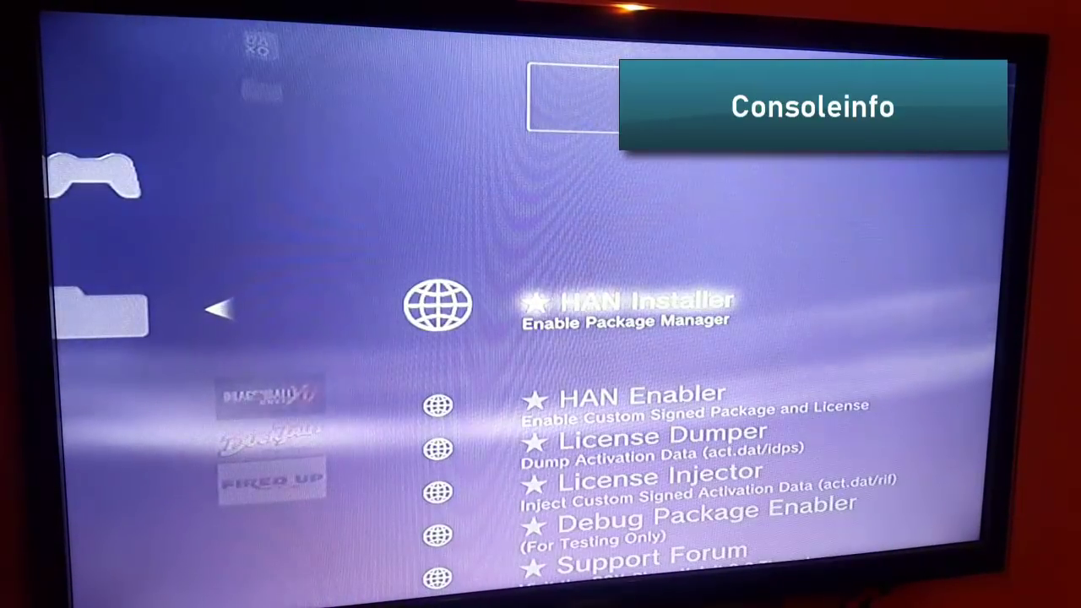
key(Down)
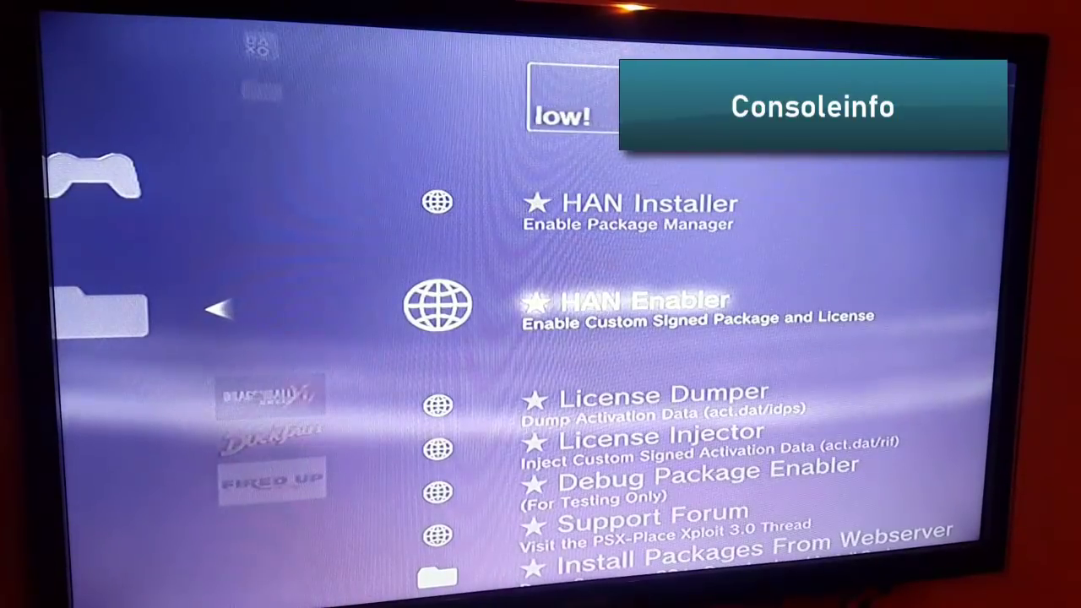
key(Return)
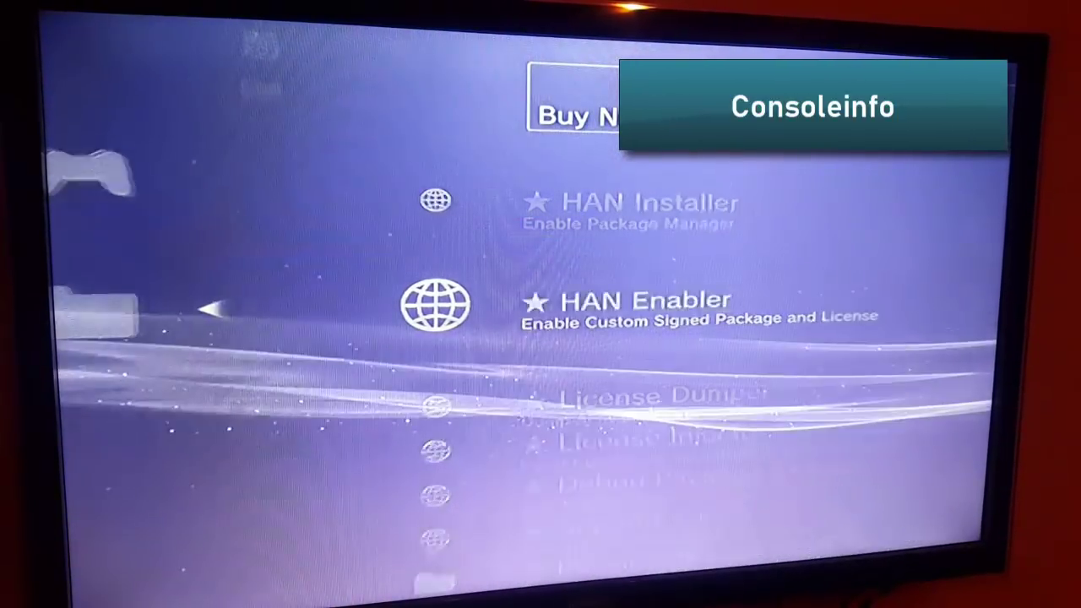
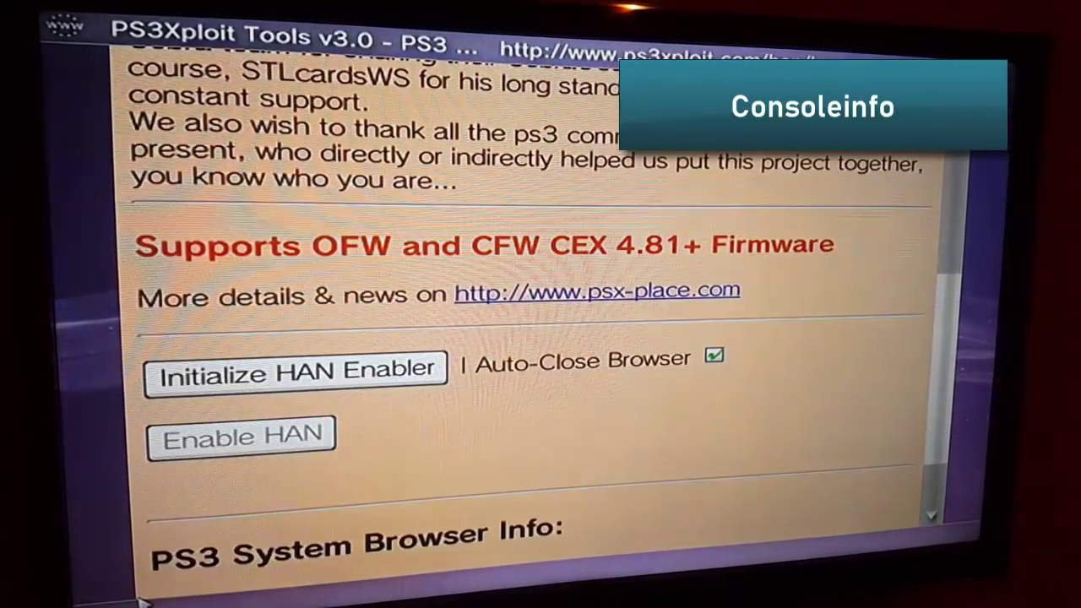
click(203, 387)
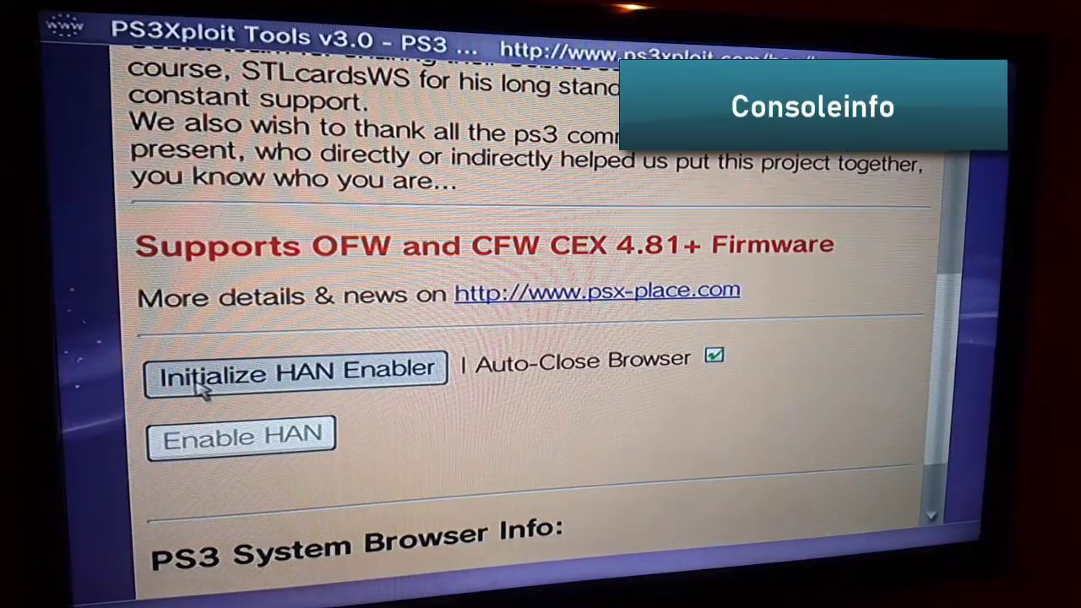